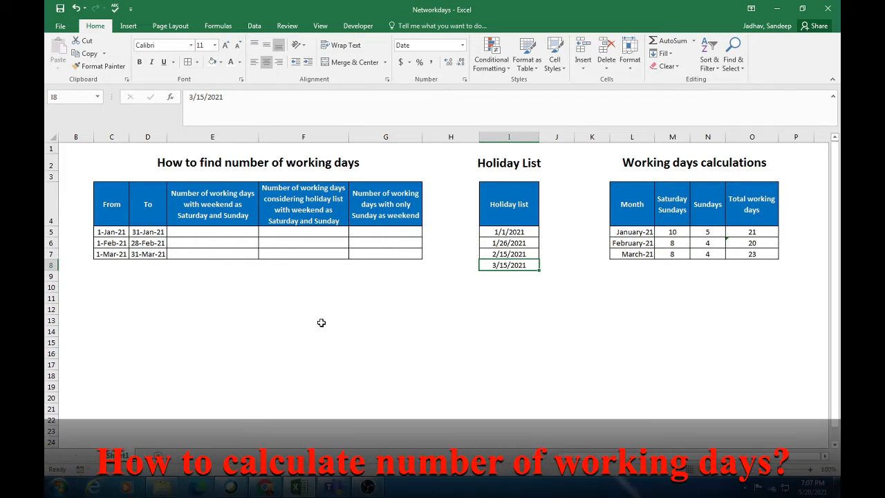
# Step: Review the holiday list and the From and To dates for January, February and March 2021 in the working days table
pyautogui.moveTo(509, 265); pyautogui.dragTo(500, 233)
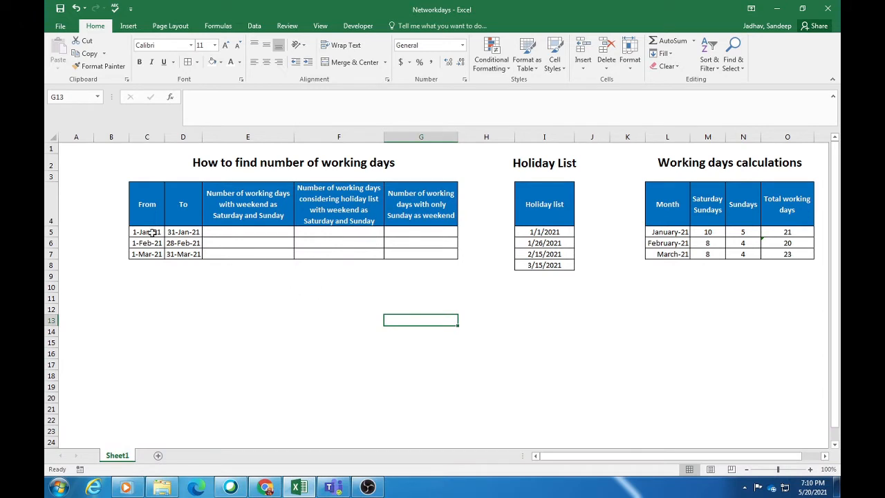
pyautogui.click(152, 232)
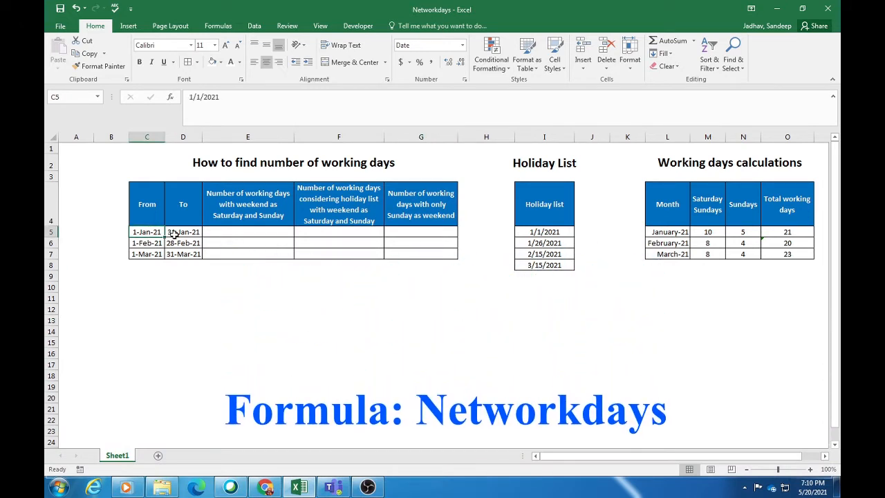
pyautogui.click(174, 234)
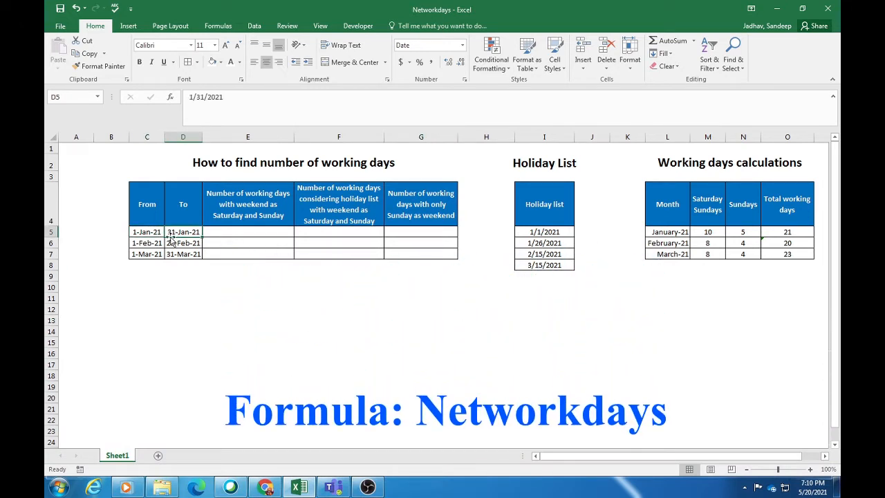
pyautogui.click(144, 235)
pyautogui.click(178, 234)
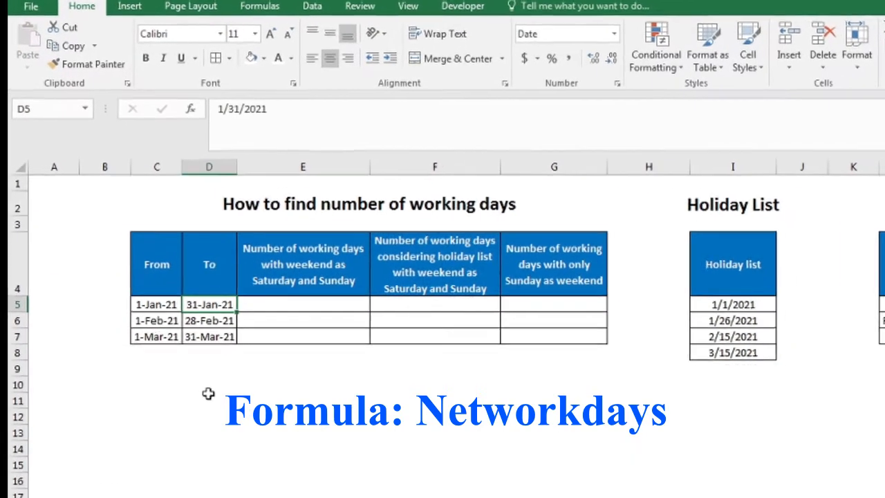
pyautogui.click(150, 278)
pyautogui.click(185, 277)
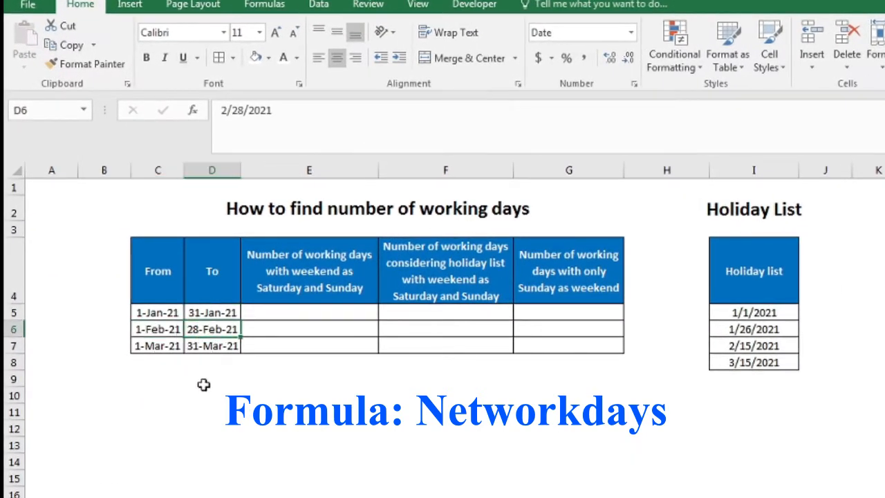
pyautogui.click(156, 345)
pyautogui.click(212, 346)
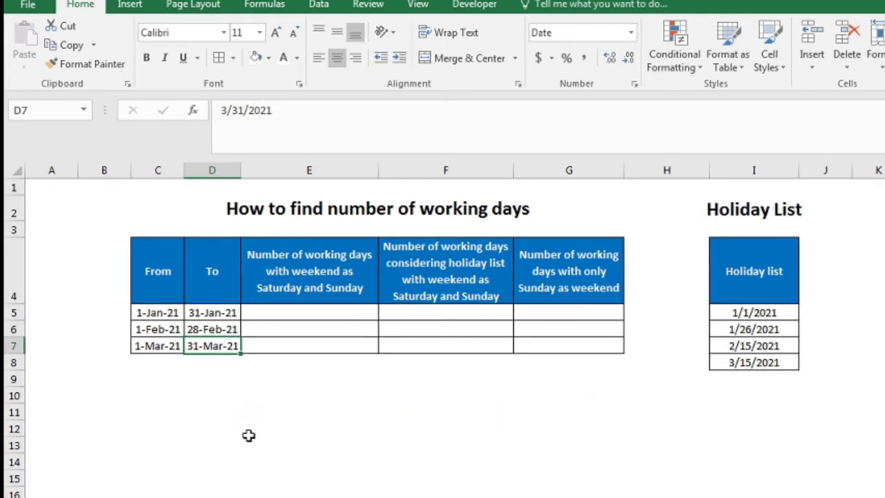
# Step: Examine the headers of the three working-day columns and the dates in the holiday list
pyautogui.click(312, 296)
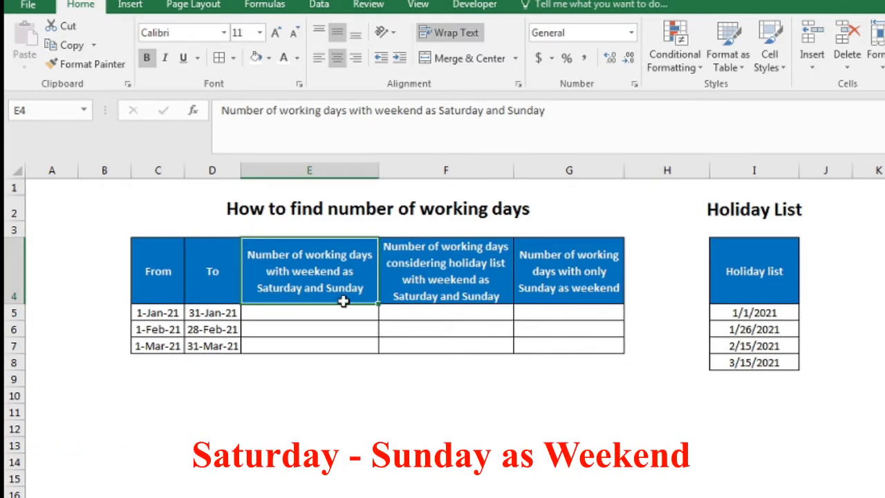
pyautogui.click(451, 284)
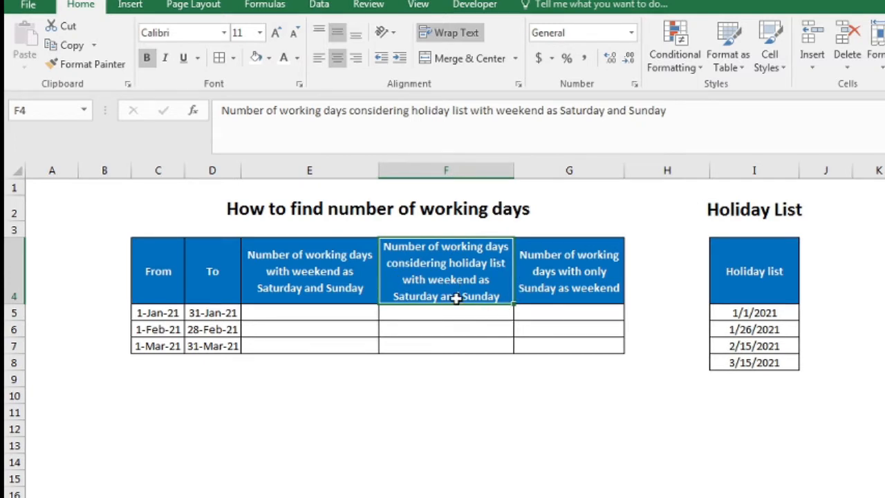
pyautogui.click(752, 313)
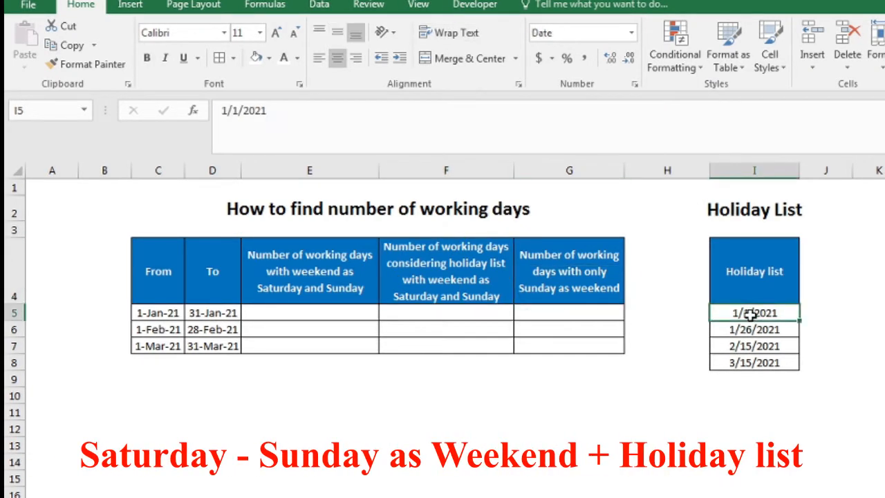
pyautogui.keyDown('shift'); pyautogui.click(760, 365); pyautogui.keyUp('shift')
pyautogui.click(555, 281)
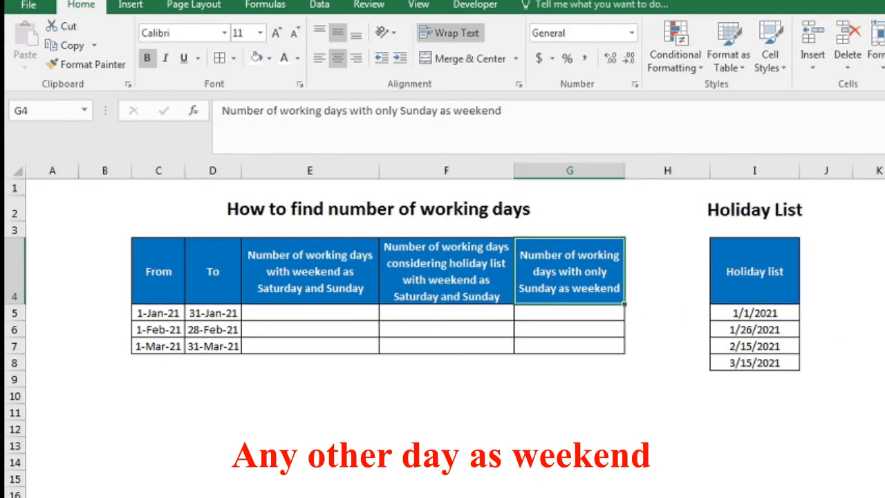
# Step: Examine the working days calculations table, including its weekend column headers and its three month rows
pyautogui.moveTo(864, 256); pyautogui.dragTo(847, 274)
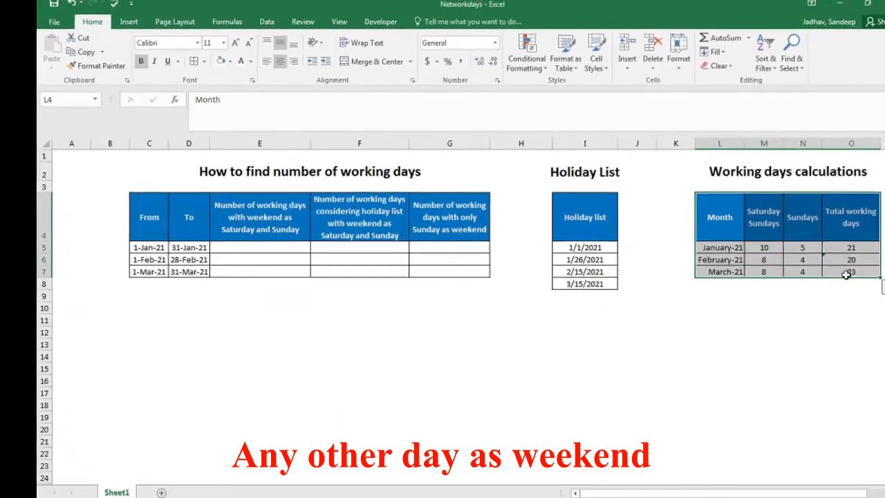
pyautogui.click(737, 227)
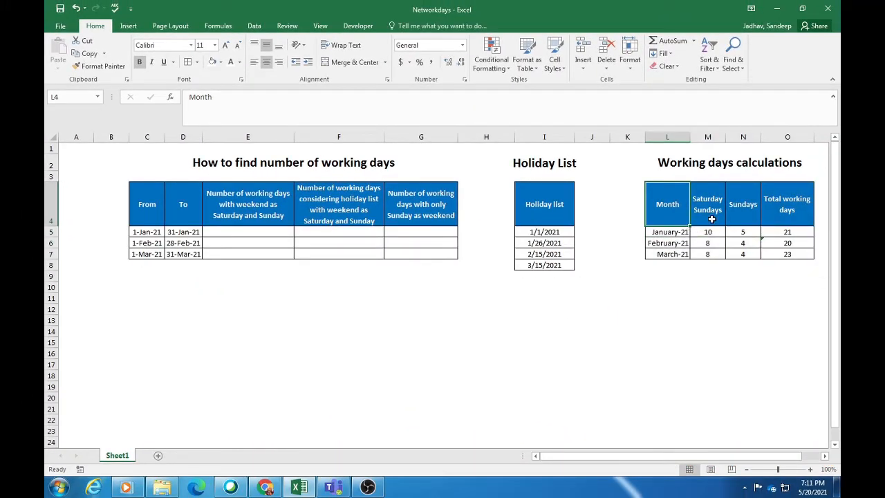
pyautogui.click(712, 220)
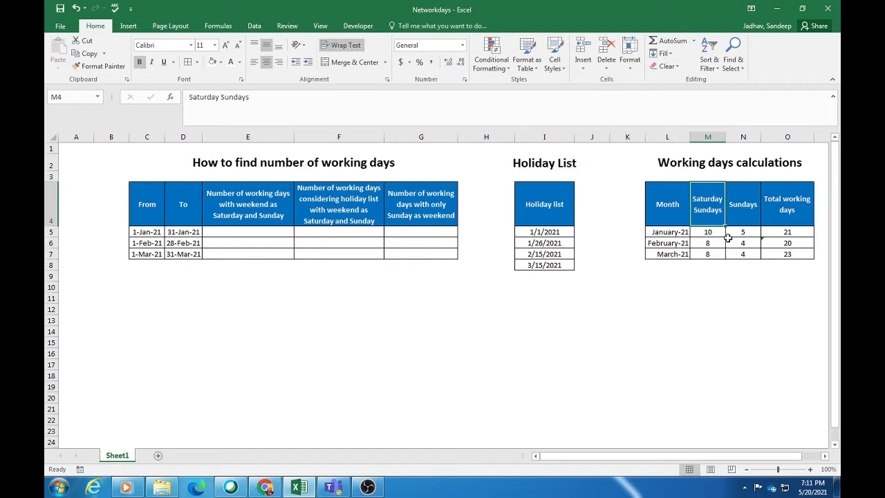
pyautogui.click(746, 209)
pyautogui.click(676, 233)
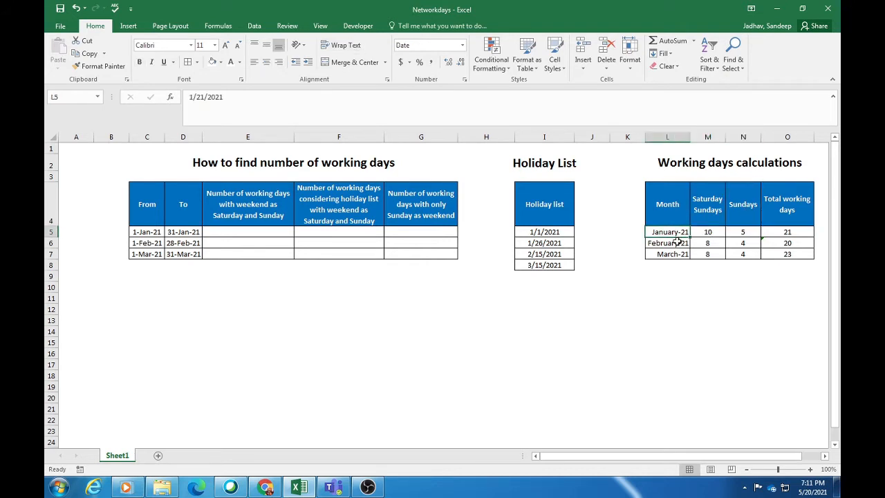
pyautogui.click(674, 242)
pyautogui.click(679, 253)
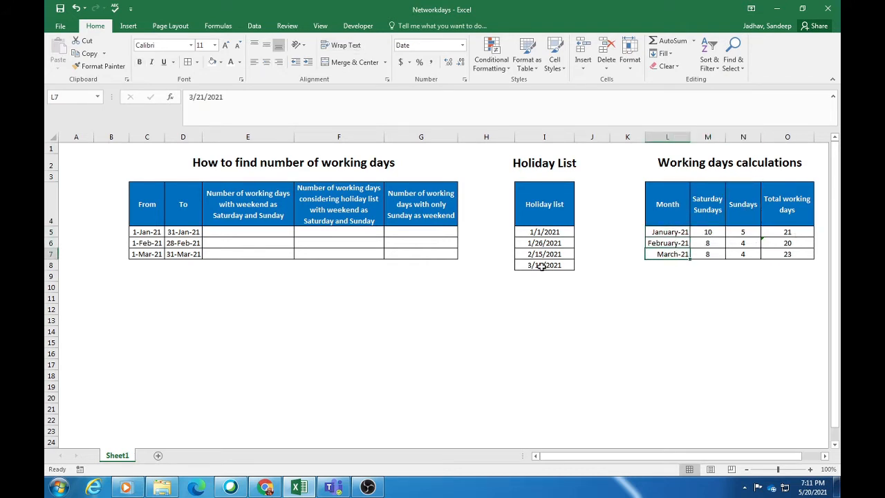
# Step: Enter =NETWORKDAYS(C5,D5) in E5 to count January's working days with Saturday and Sunday as weekend
pyautogui.click(419, 233)
pyautogui.click(270, 231)
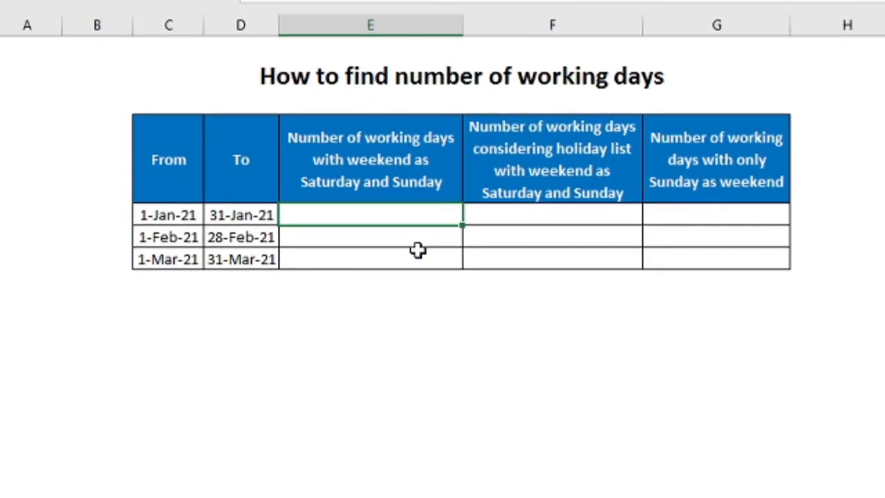
pyautogui.write('=networ')
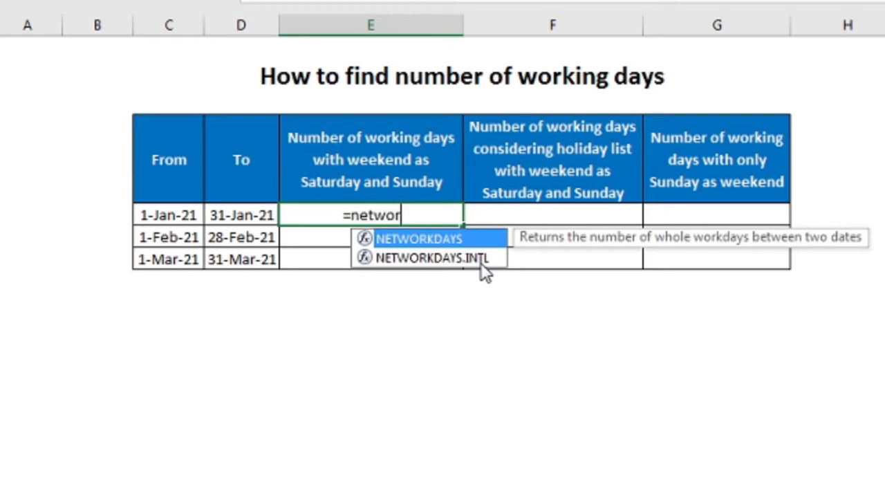
pyautogui.press('Tab')
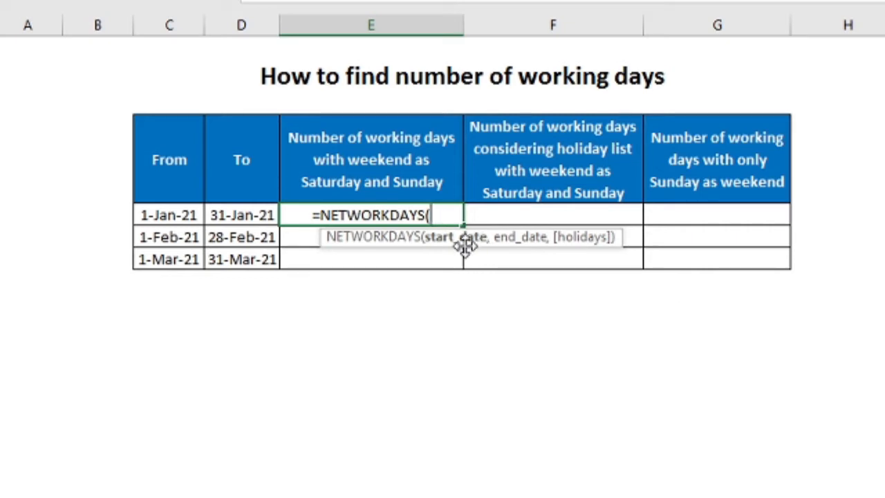
pyautogui.click(183, 216)
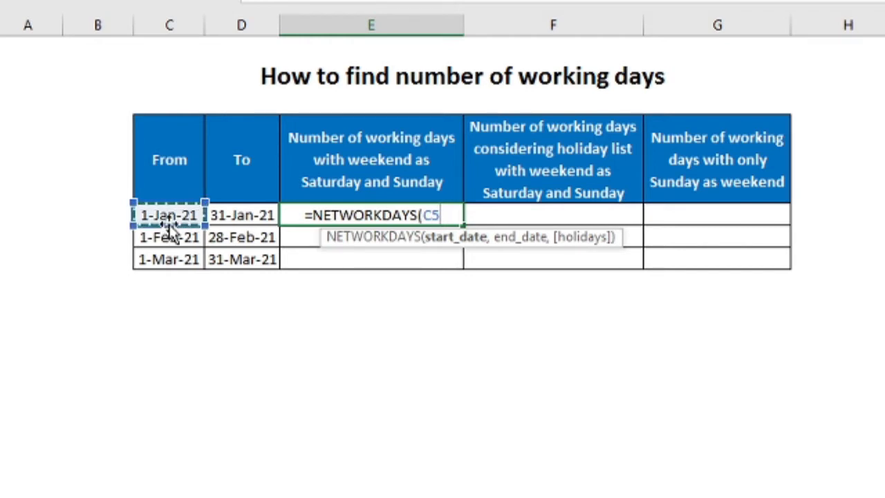
pyautogui.write(',')
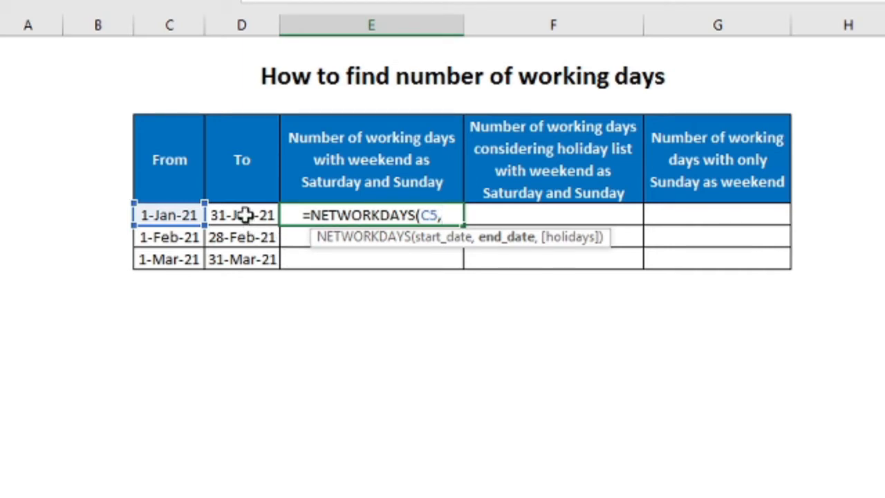
pyautogui.click(246, 215)
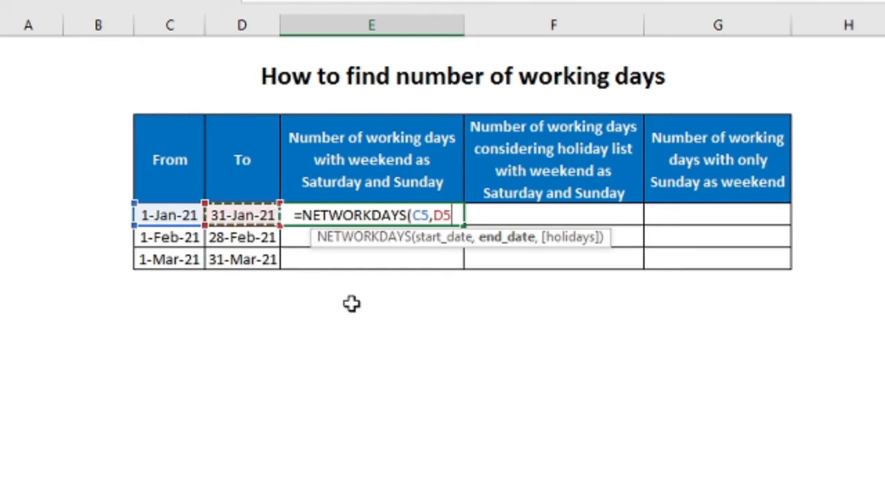
pyautogui.write(')')
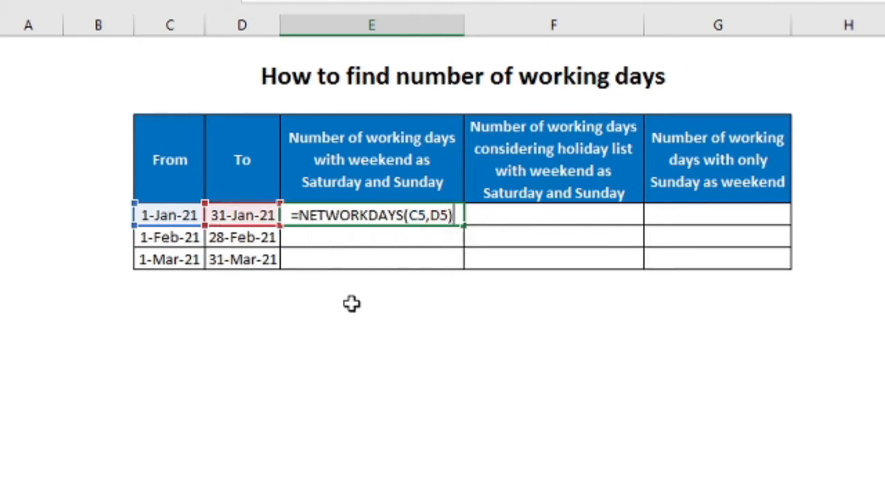
pyautogui.press('Return')
pyautogui.press('Up')
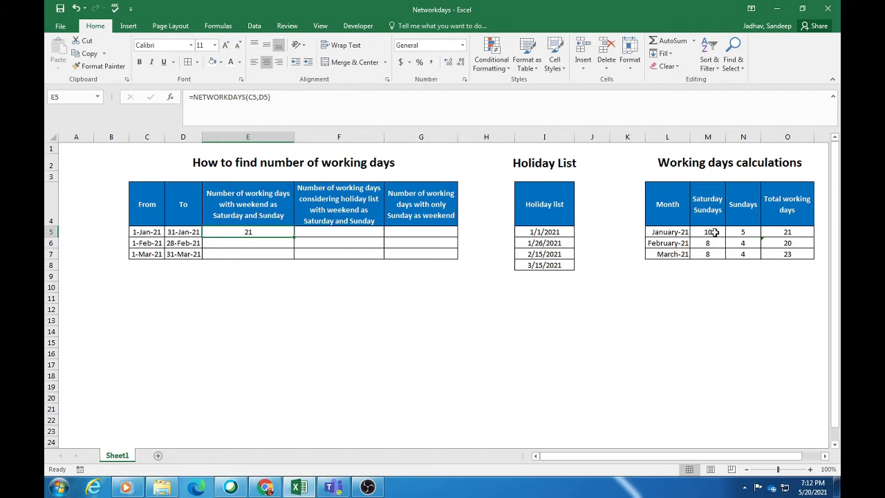
# Step: Check January's weekend count and the total working days formula in O5 against the result in E5, leaving the formula unedited
pyautogui.click(714, 233)
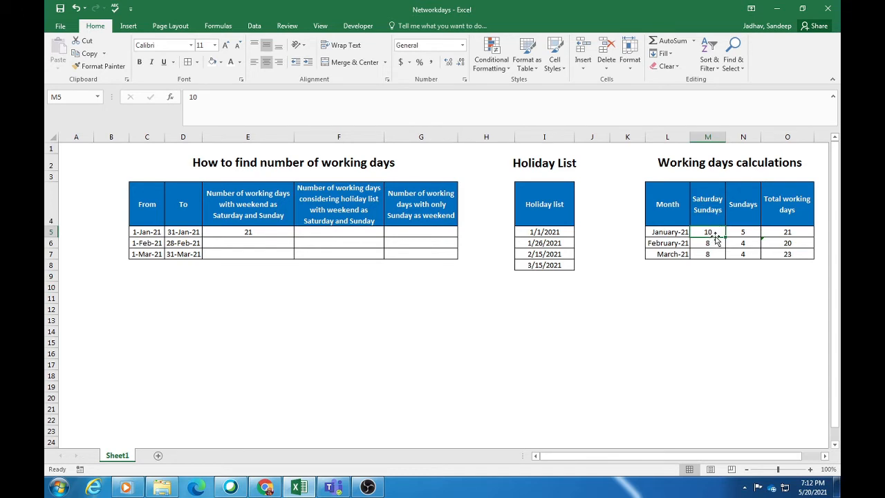
pyautogui.doubleClick(792, 233)
pyautogui.click(266, 232)
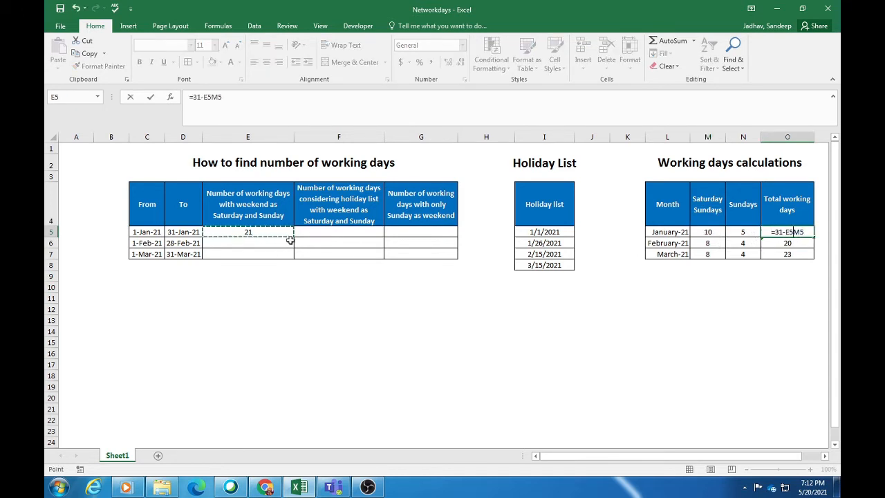
pyautogui.press('Escape')
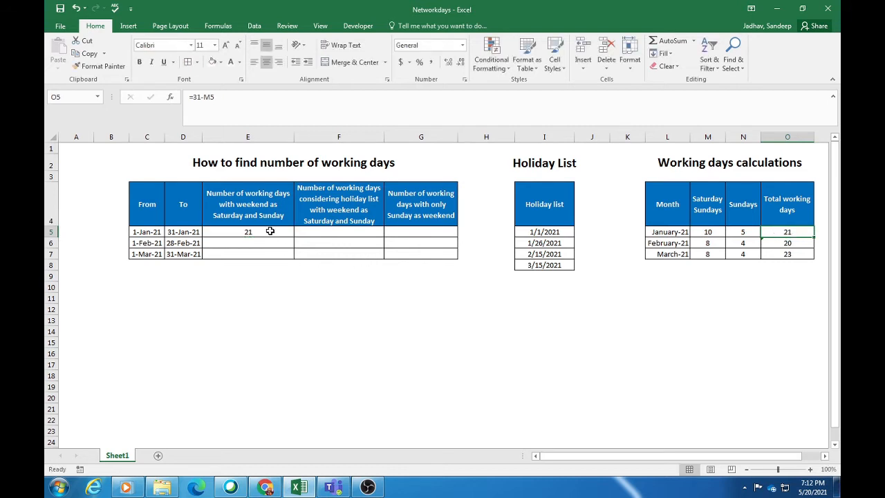
# Step: Fill the NETWORKDAYS formula from E5 down through E7 and check the formulas for each month
pyautogui.moveTo(269, 231); pyautogui.dragTo(269, 252)
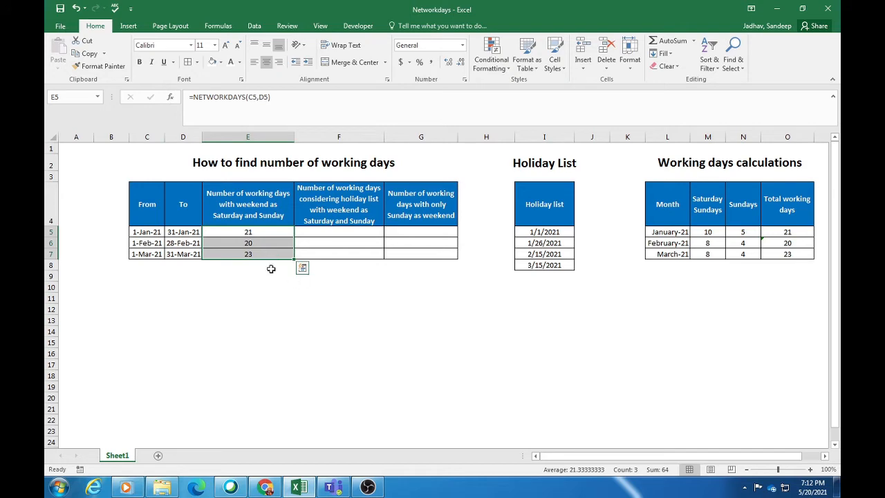
pyautogui.click(259, 254)
pyautogui.click(259, 243)
pyautogui.click(259, 233)
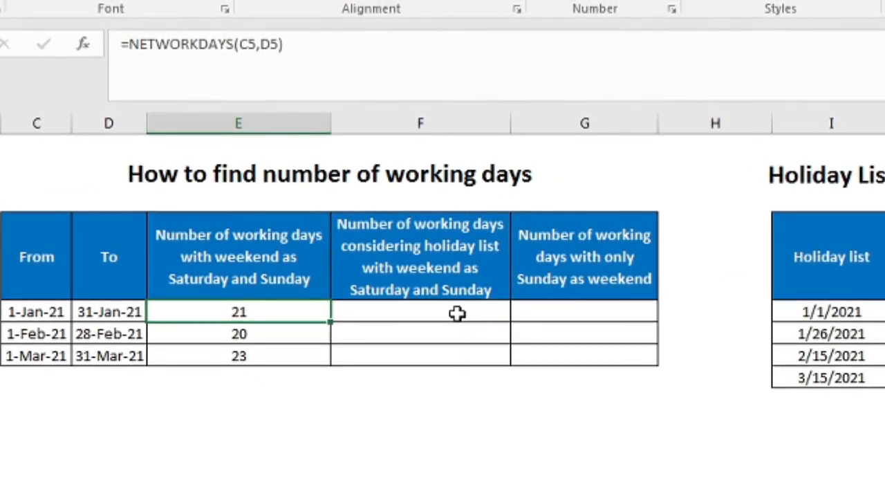
# Step: Review the dates in the holiday list, I5:I8, for the column that considers holidays
pyautogui.click(455, 313)
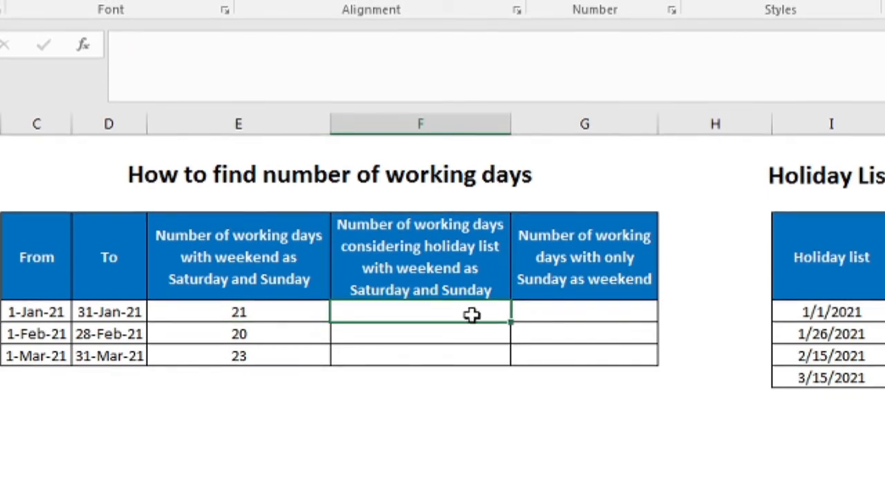
pyautogui.click(809, 309)
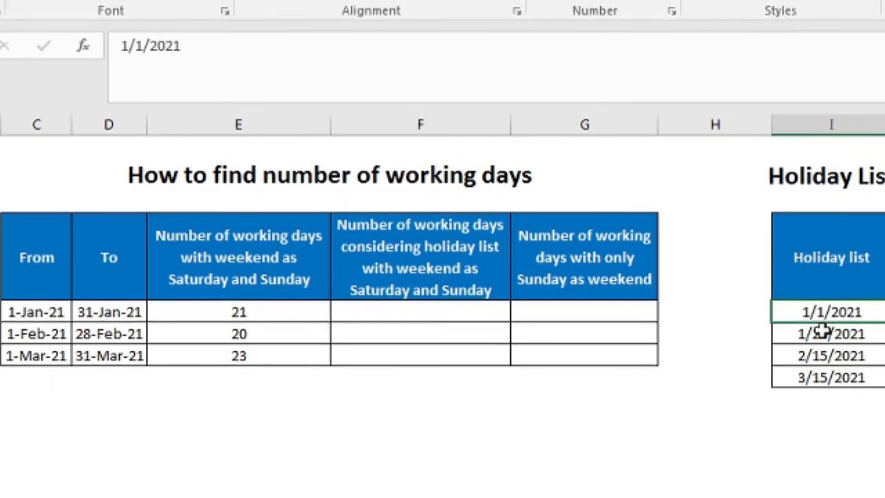
pyautogui.keyDown('shift'); pyautogui.click(808, 375); pyautogui.keyUp('shift')
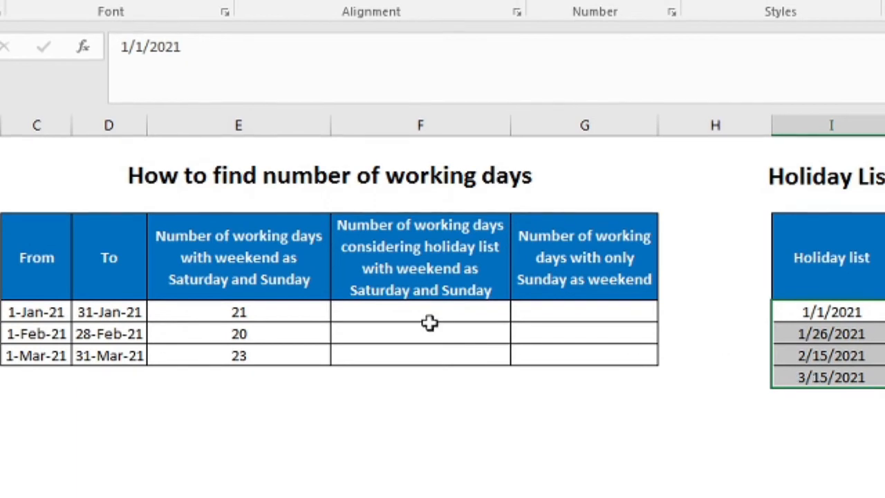
# Step: Start a NETWORKDAYS formula in F5 with C5 as the start date and D5 as the end date
pyautogui.click(405, 312)
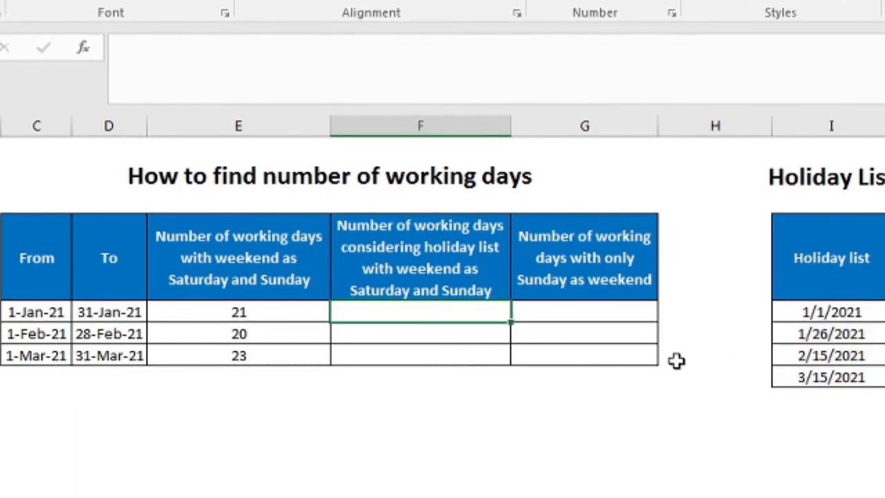
pyautogui.write('=netw')
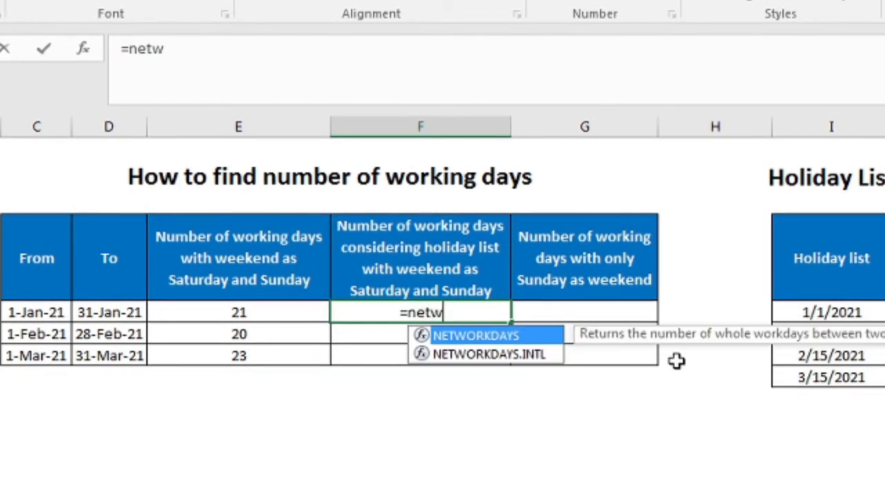
pyautogui.write('wor')
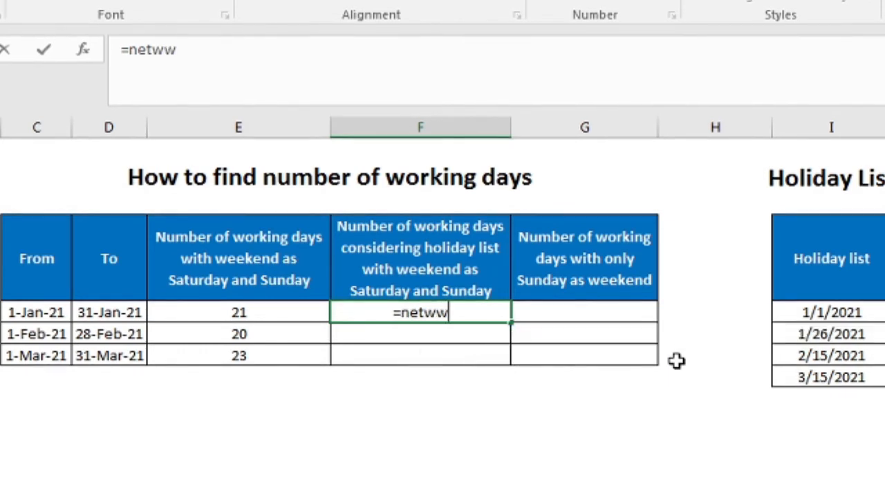
pyautogui.press('BackSpace')
pyautogui.press('BackSpace')
pyautogui.press('BackSpace')
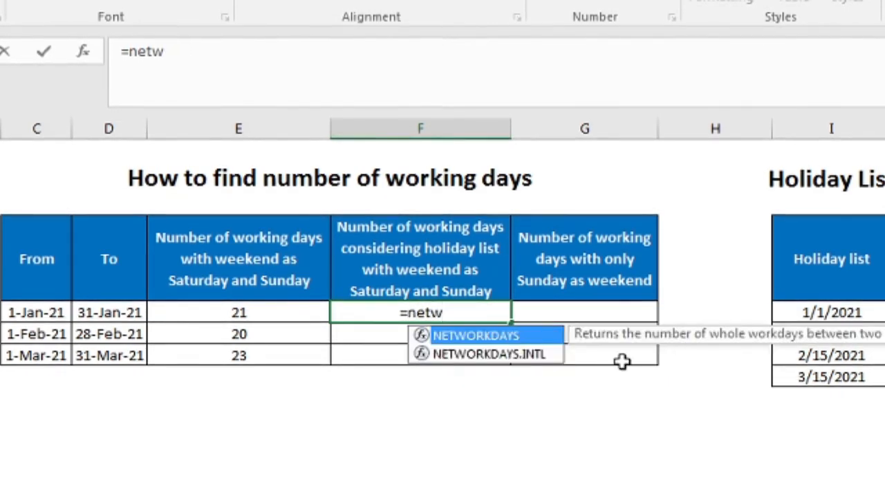
pyautogui.doubleClick(506, 336)
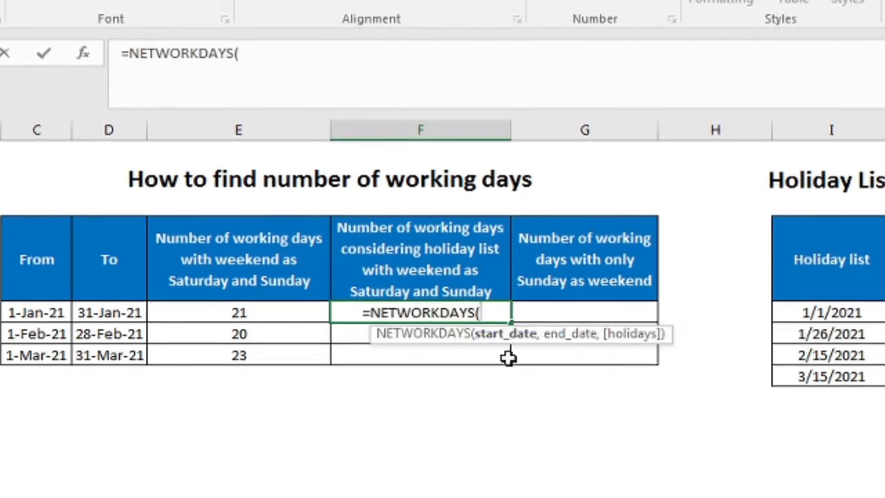
pyautogui.click(24, 312)
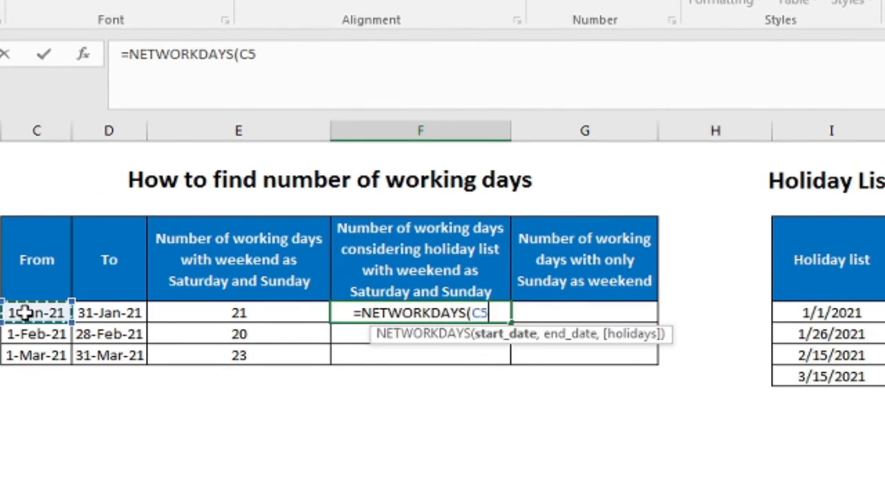
pyautogui.write(',')
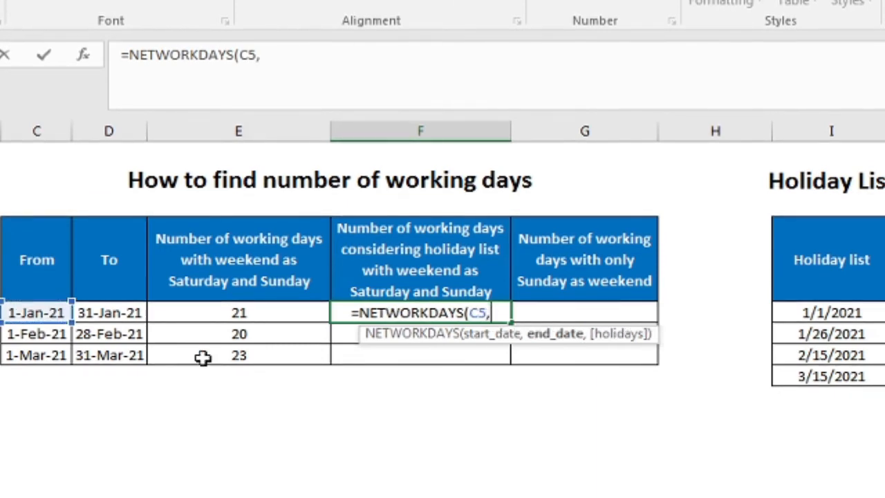
pyautogui.click(121, 313)
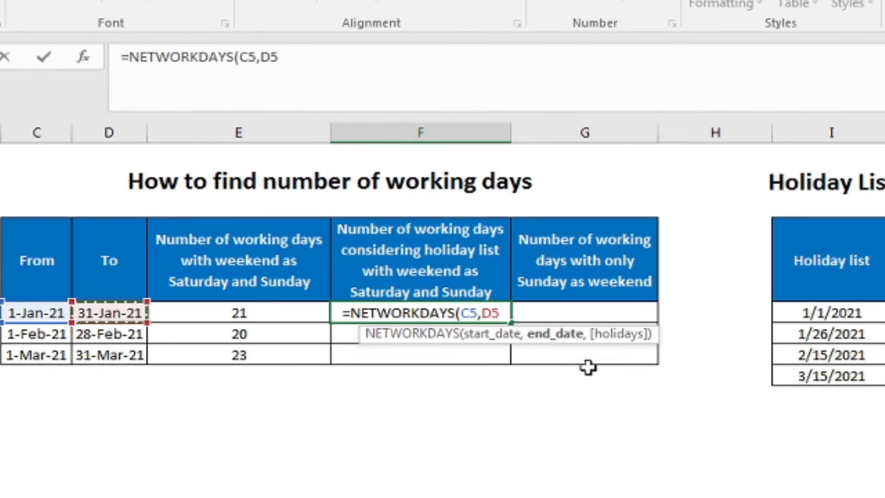
# Step: Add the holiday list as the absolute range $I$5:$I$8 and complete the formula =NETWORKDAYS(C5,D5,$I$5:$I$8) in F5
pyautogui.write(',')
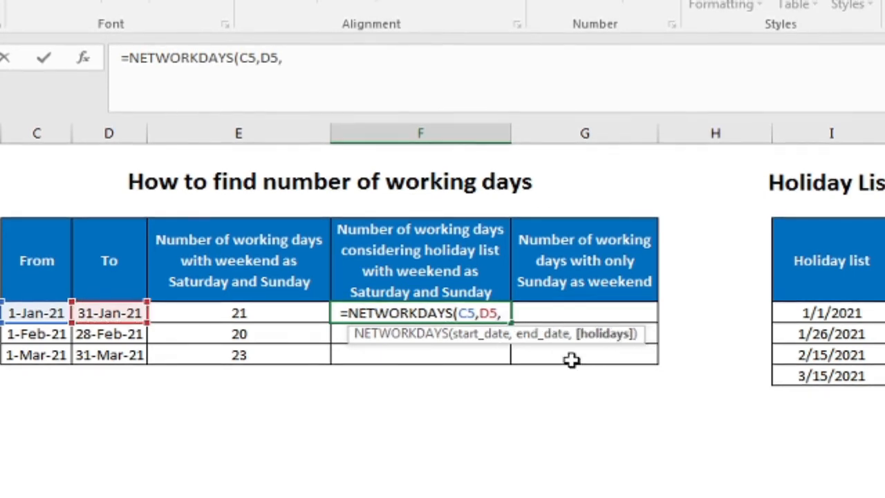
pyautogui.click(837, 312)
pyautogui.keyDown('shift'); pyautogui.click(829, 379); pyautogui.keyUp('shift')
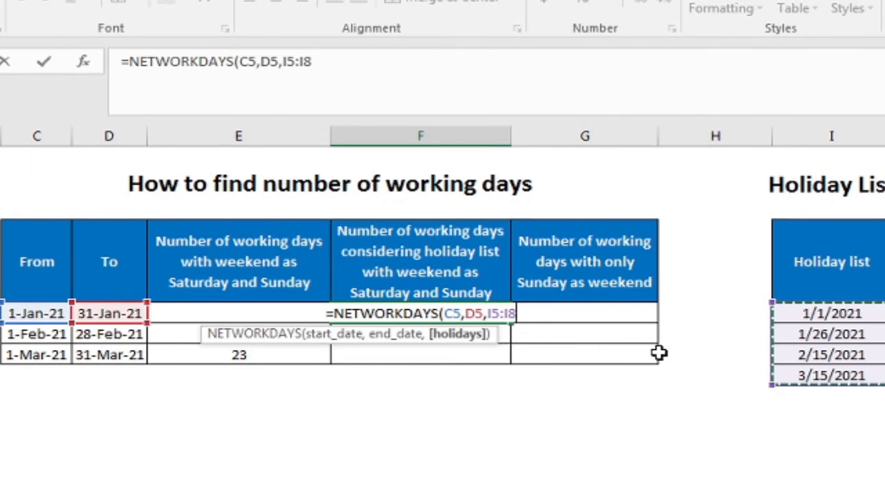
pyautogui.press('F4')
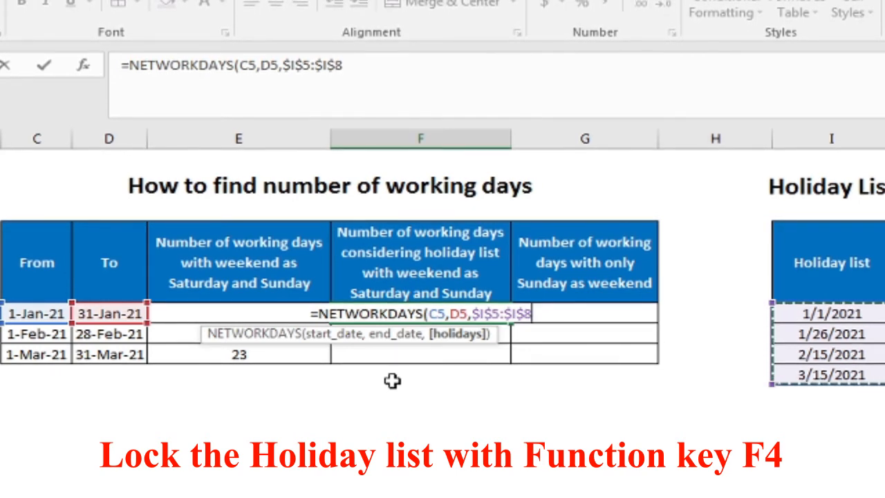
pyautogui.write(')')
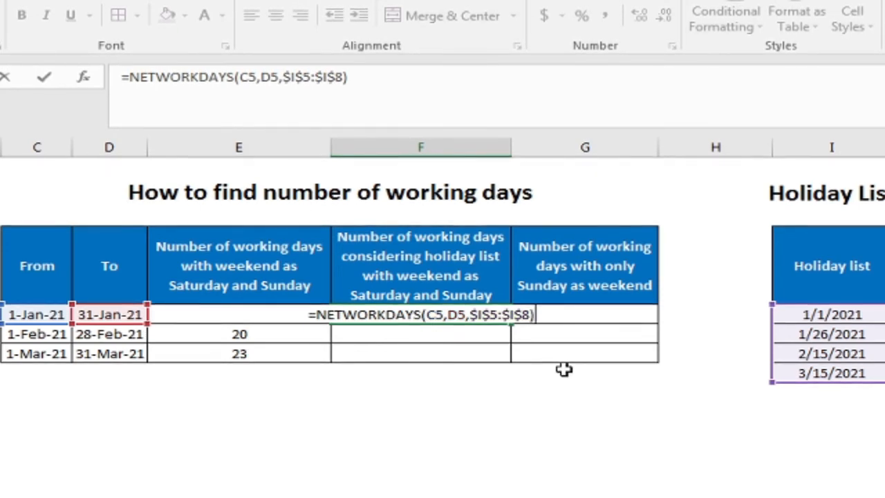
pyautogui.hotkey('ctrl', 'Return')
# Step: Fill the holiday-aware NETWORKDAYS formula from F5 down through F7
pyautogui.hotkey('shift', 'Down')
pyautogui.hotkey('shift', 'Down')
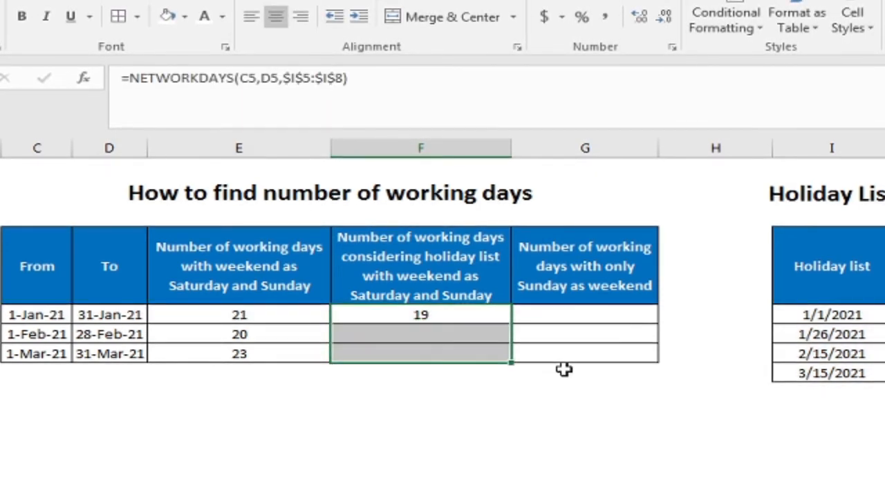
pyautogui.hotkey('ctrl', 'd')
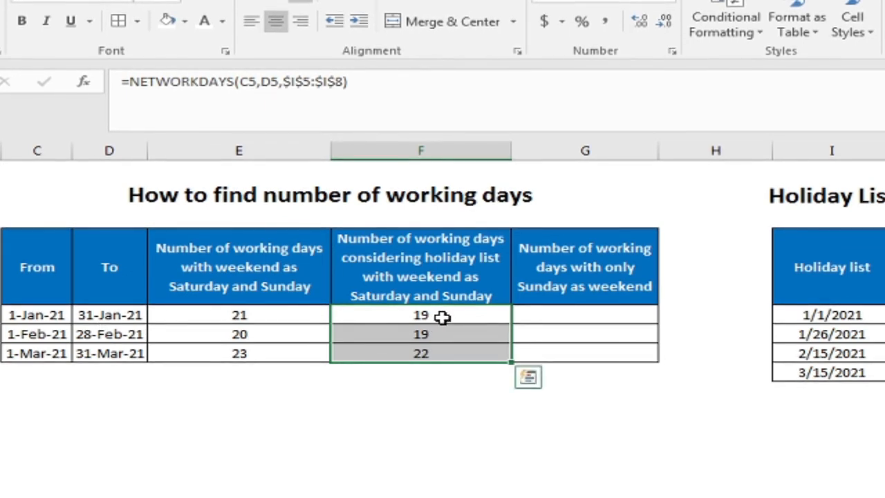
# Step: Compare each month's working days in columns E and F against that month's dates in the holiday list
pyautogui.click(268, 315)
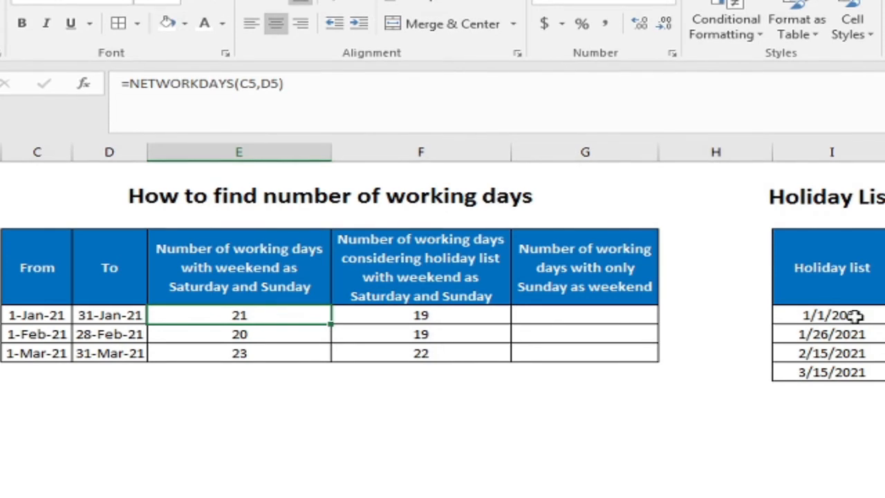
pyautogui.moveTo(837, 316); pyautogui.dragTo(829, 334)
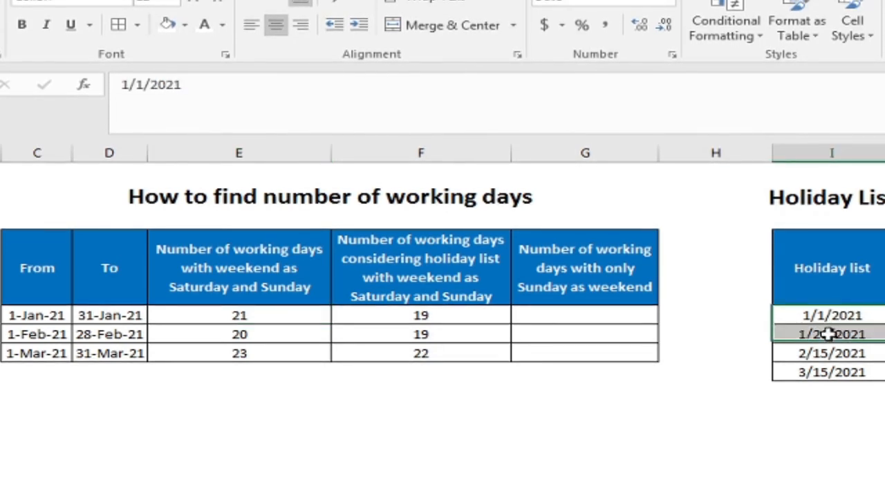
pyautogui.click(424, 316)
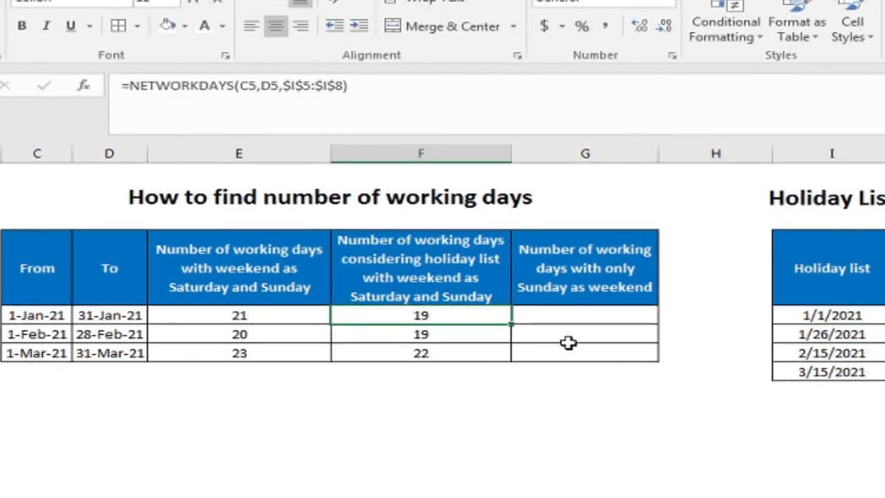
pyautogui.click(256, 337)
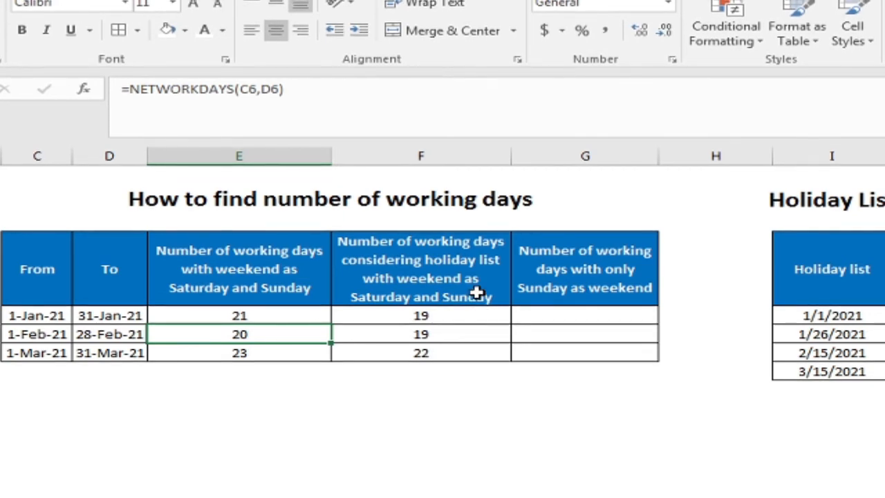
pyautogui.click(836, 353)
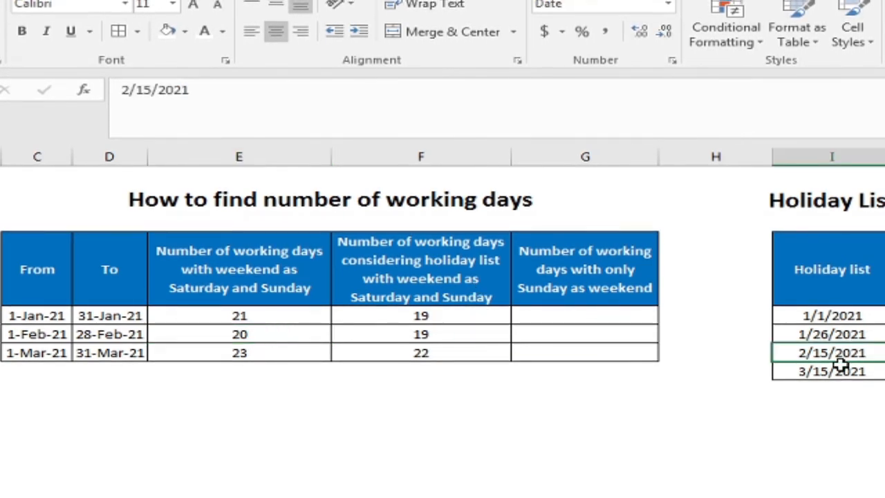
pyautogui.click(468, 337)
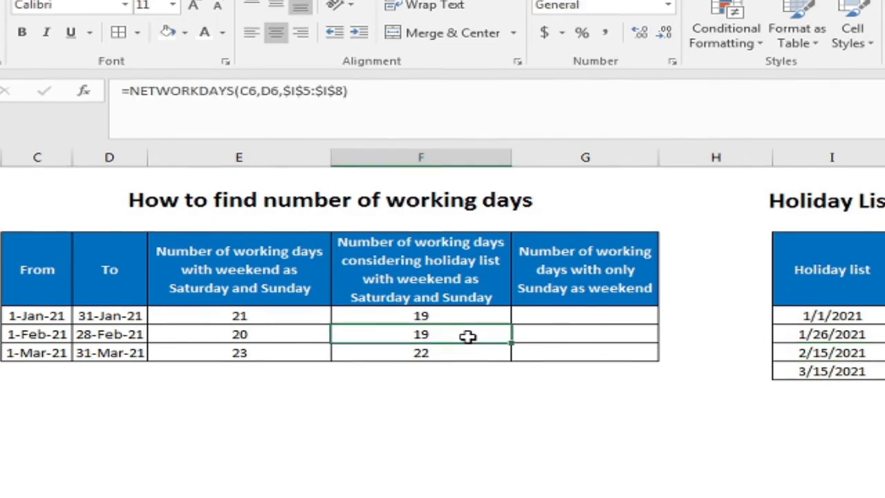
pyautogui.click(257, 352)
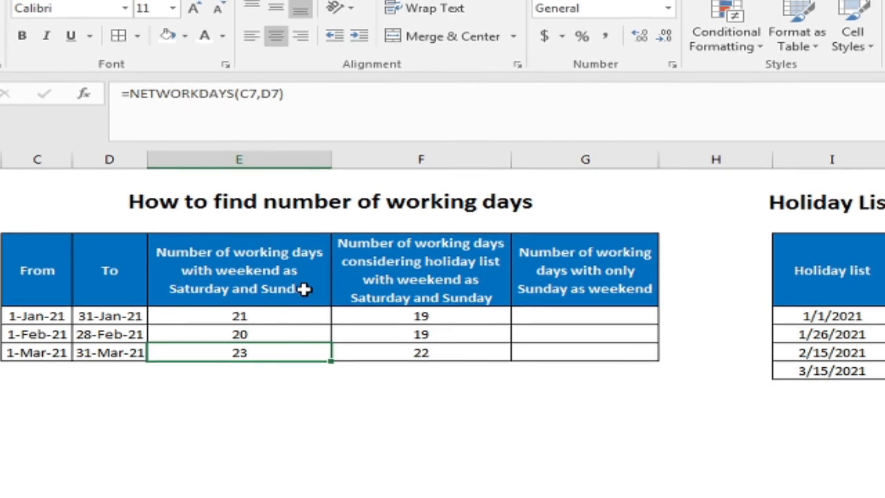
pyautogui.click(823, 370)
pyautogui.click(421, 353)
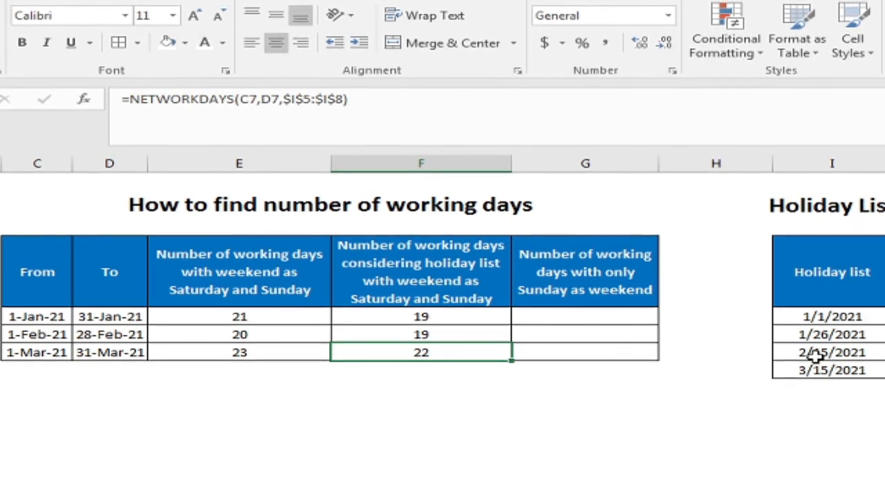
# Step: Start a NETWORKDAYS.INTL formula in G5 with C5 as the start date and D5 as the end date
pyautogui.click(580, 315)
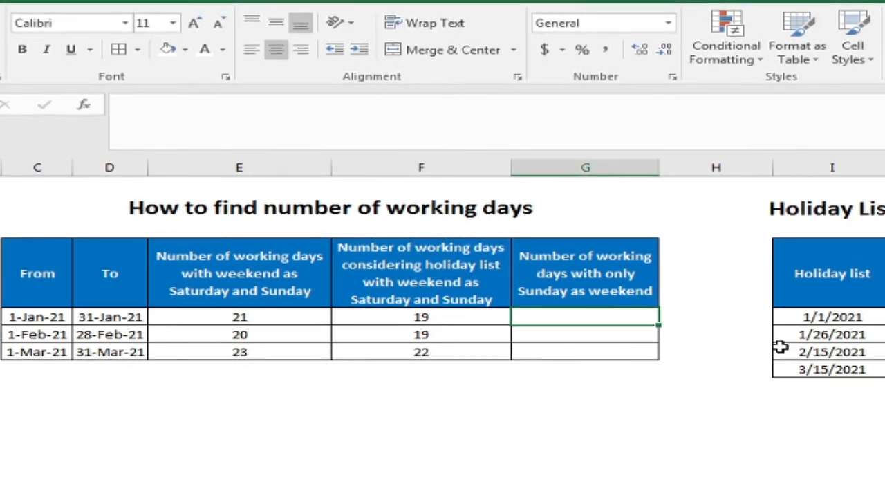
pyautogui.write('=')
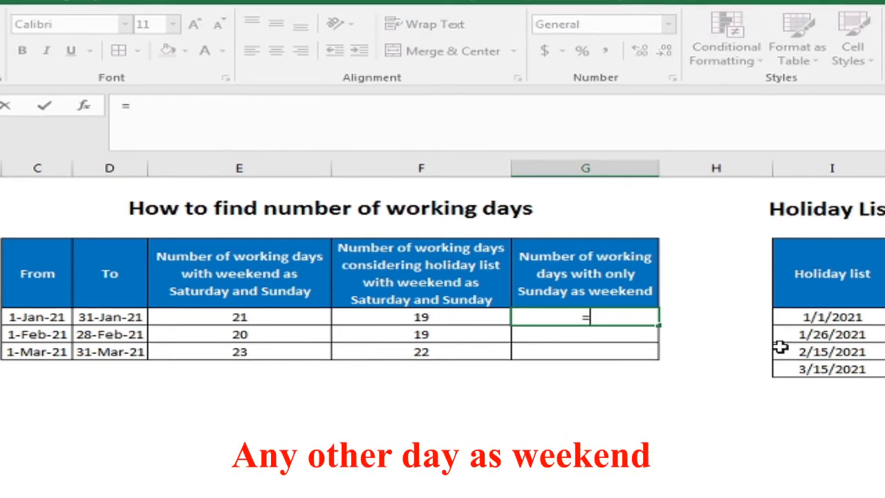
pyautogui.write('net')
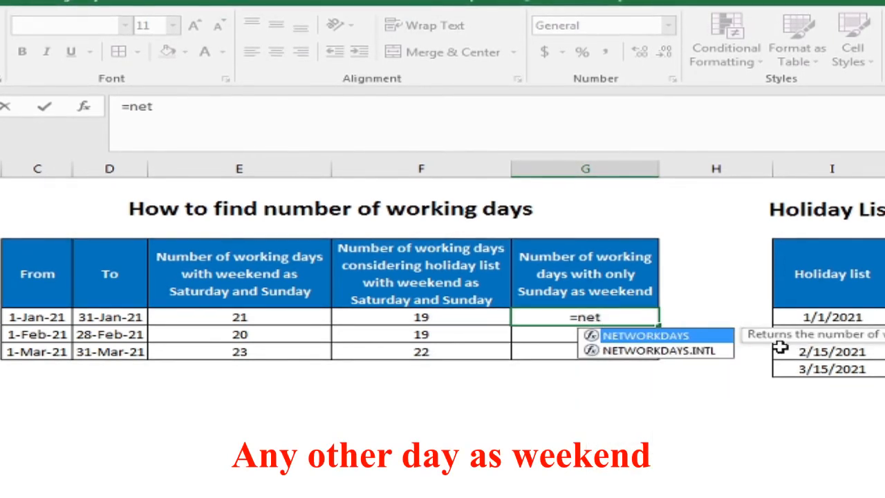
pyautogui.write('w')
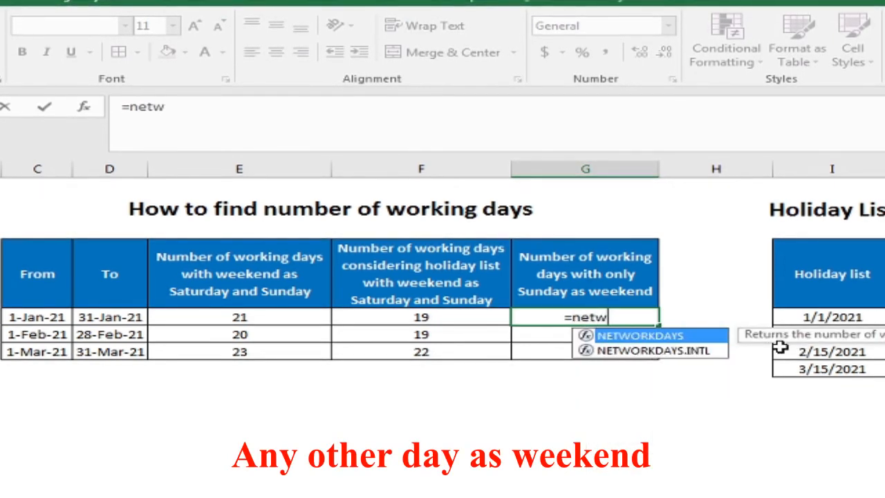
pyautogui.click(681, 353)
pyautogui.doubleClick(678, 352)
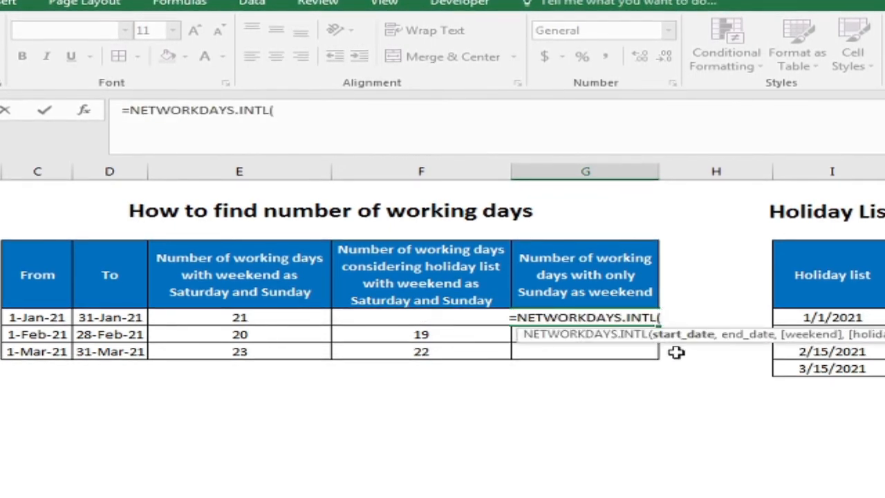
pyautogui.click(29, 318)
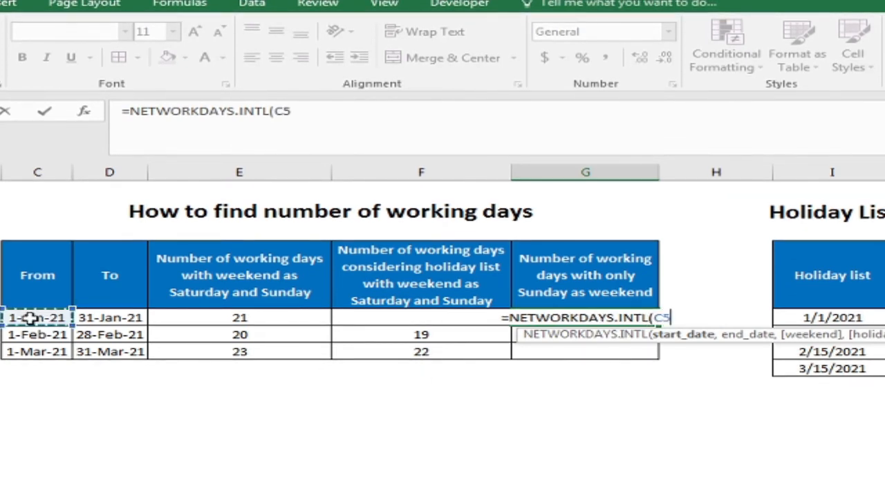
pyautogui.write(',')
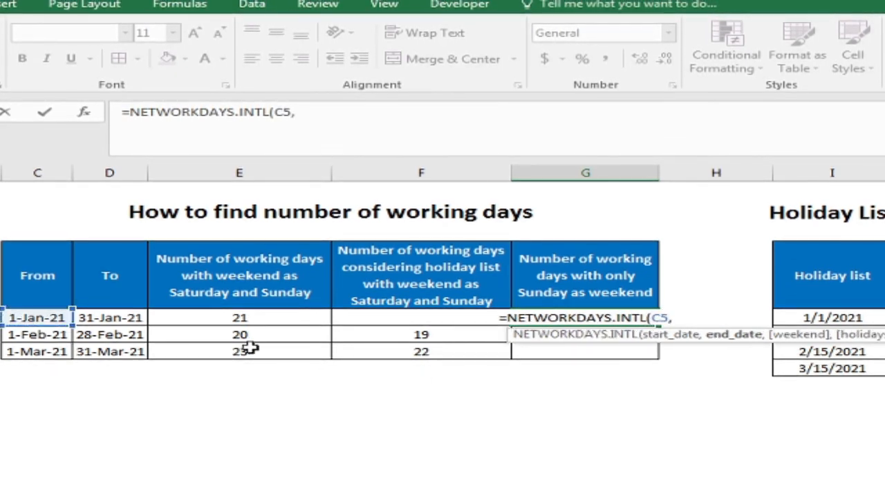
pyautogui.click(118, 317)
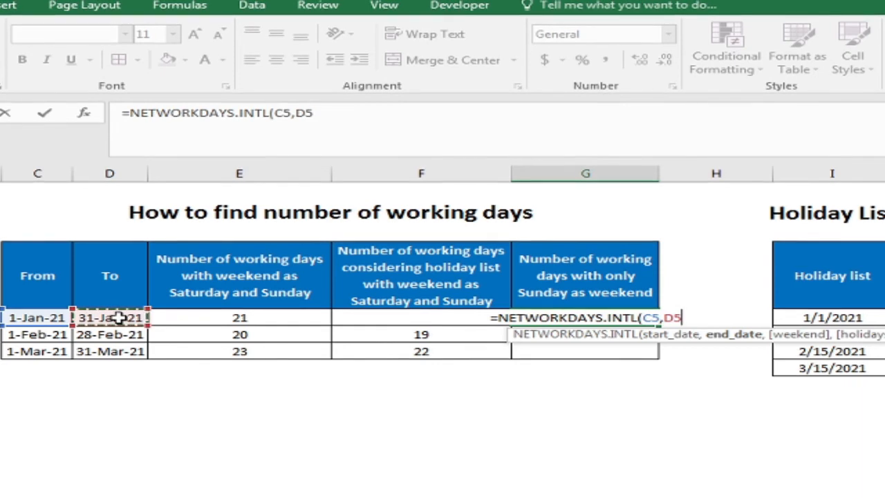
# Step: Set the weekend argument of the G5 formula to 11 - Sunday only
pyautogui.write(',')
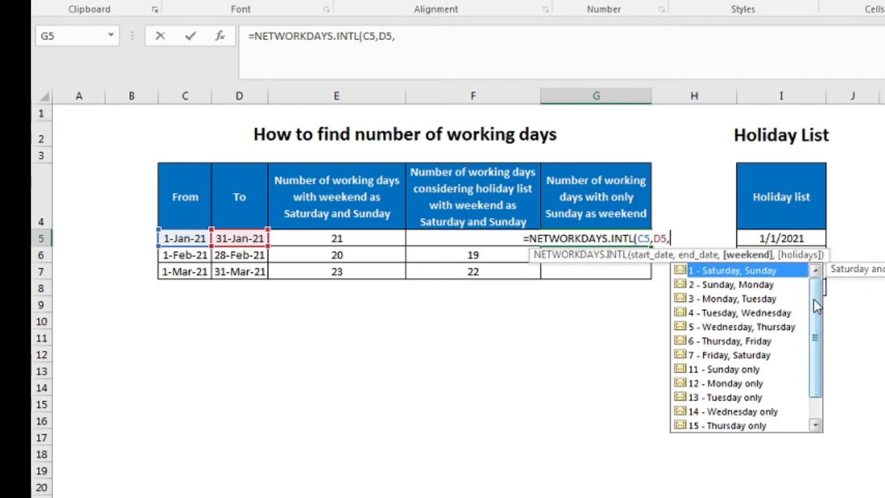
pyautogui.scroll(-1, 817, 311)
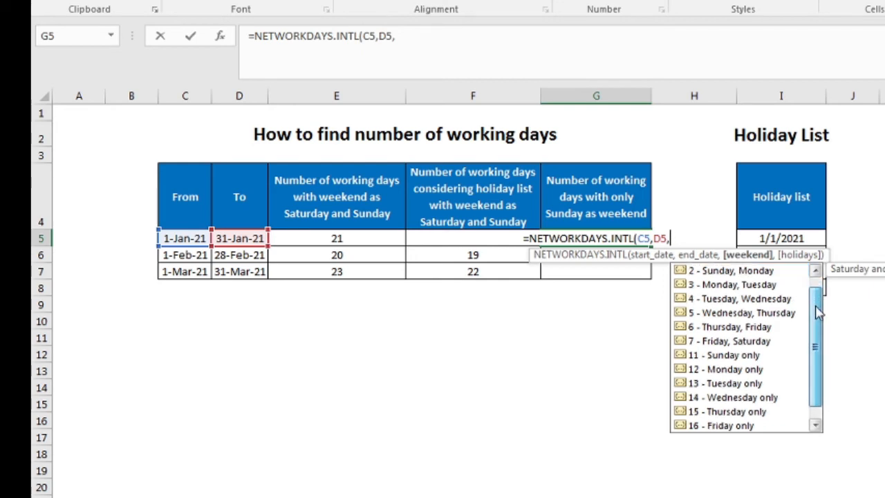
pyautogui.moveTo(817, 312); pyautogui.dragTo(817, 318)
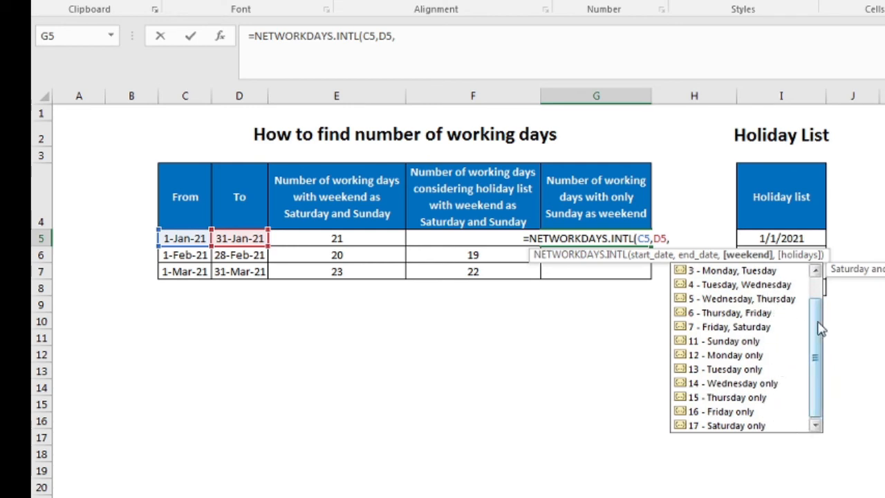
pyautogui.click(730, 341)
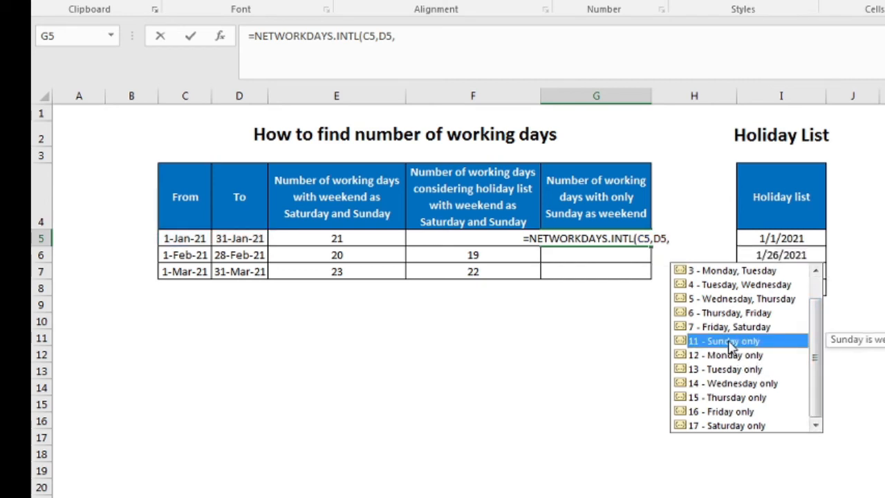
pyautogui.doubleClick(730, 342)
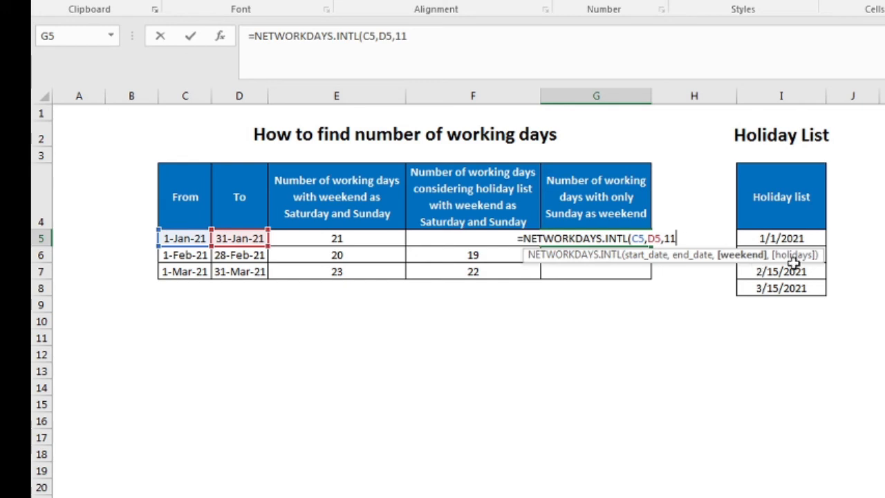
# Step: Add the holiday list range I5:I8 as the holidays argument and complete the NETWORKDAYS.INTL formula in G5
pyautogui.write(',')
pyautogui.moveTo(800, 237); pyautogui.dragTo(795, 288)
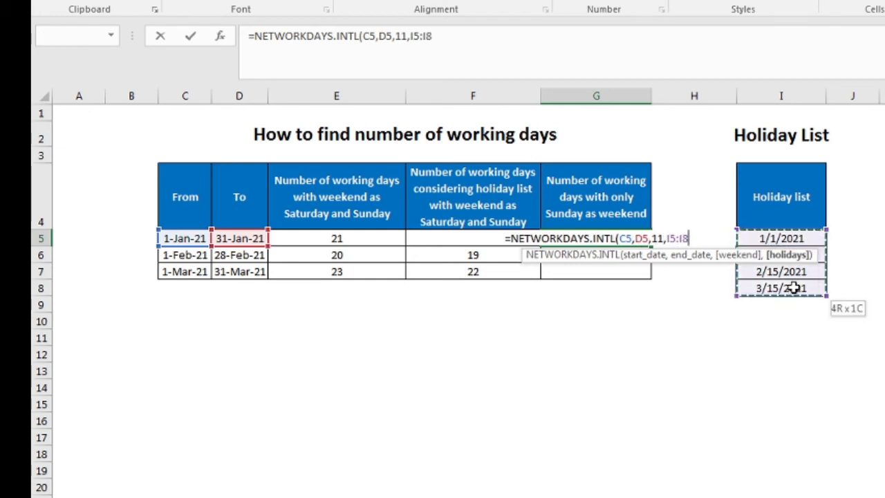
pyautogui.press('Return')
pyautogui.press('Up')
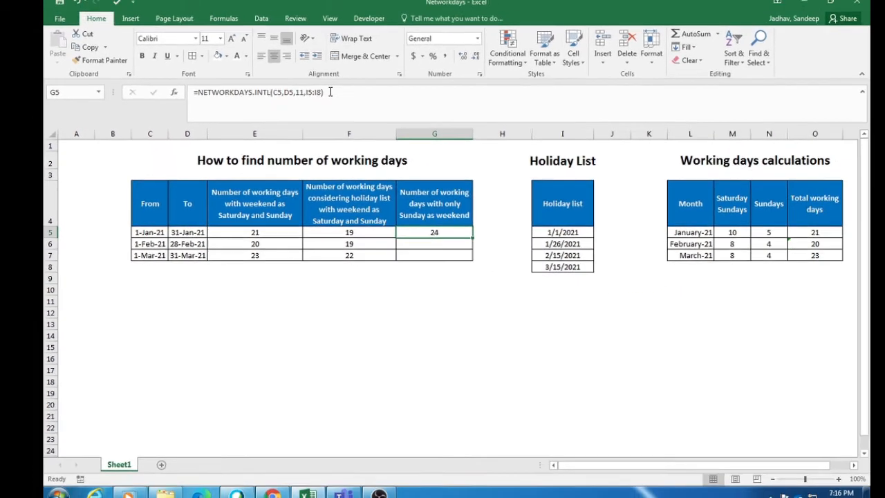
# Step: Remove the holidays argument from the G5 formula, leaving =NETWORKDAYS.INTL(C5,D5,11)
pyautogui.click(444, 36)
pyautogui.press('BackSpace')
pyautogui.press('BackSpace')
pyautogui.press('BackSpace')
pyautogui.press('BackSpace')
pyautogui.press('BackSpace')
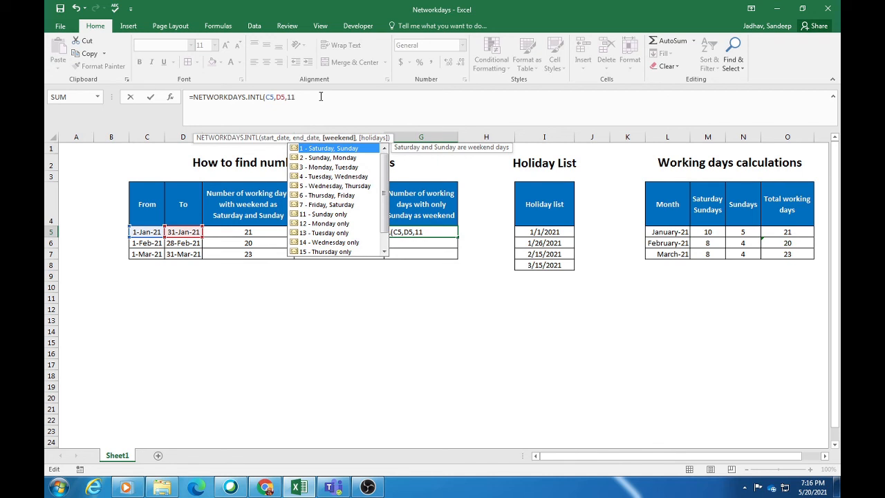
pyautogui.write(')')
pyautogui.press('Return')
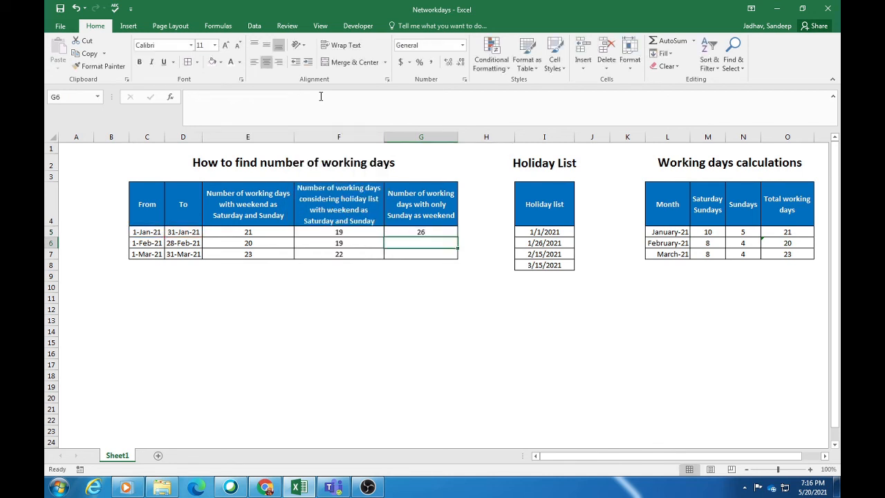
# Step: Fill the Sunday-only NETWORKDAYS.INTL formula from G5 down through G7
pyautogui.press('Up')
pyautogui.hotkey('shift', 'Down')
pyautogui.hotkey('shift', 'Down')
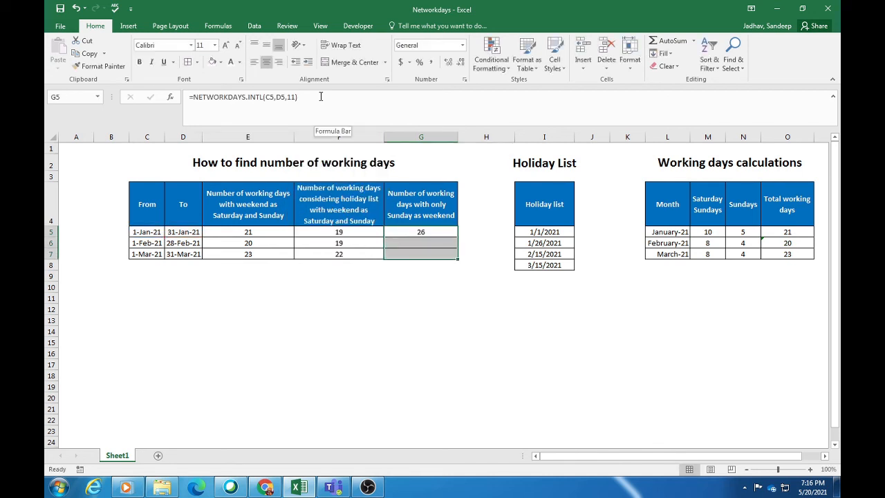
pyautogui.hotkey('ctrl', 'd')
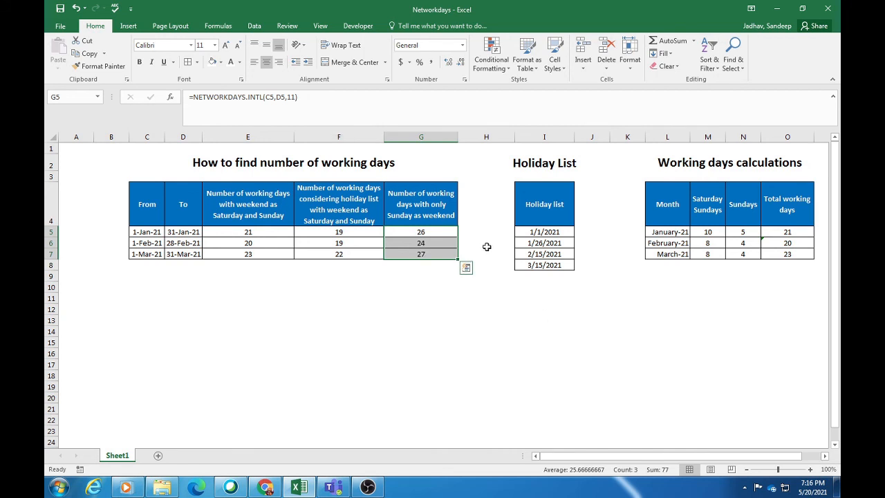
# Step: Compare each month's Sunday-only working days in column G with its Sunday count in the working days calculations table
pyautogui.click(748, 232)
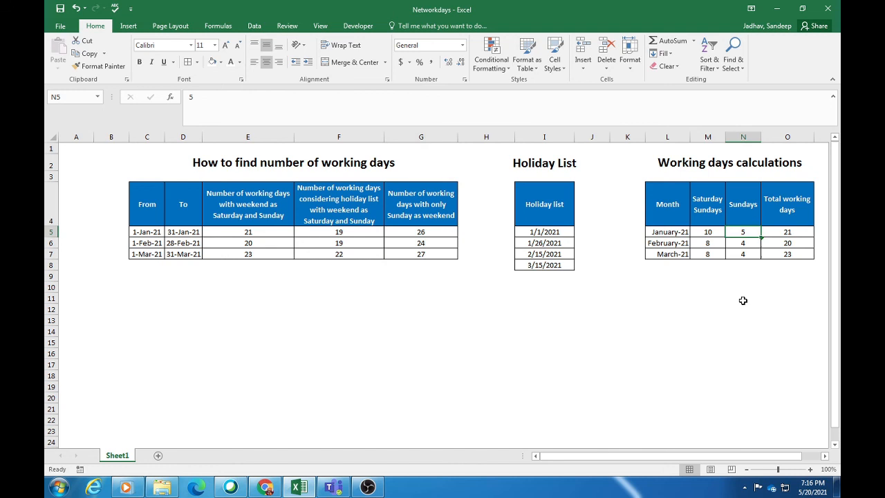
pyautogui.click(430, 232)
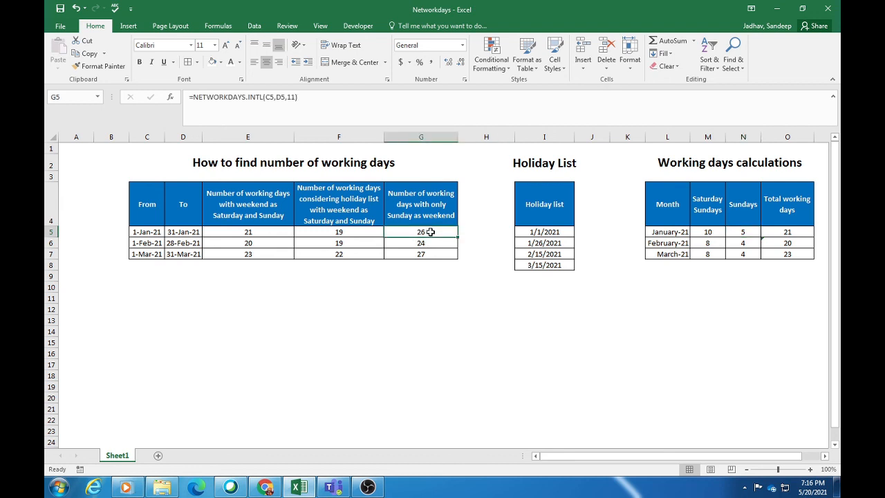
pyautogui.click(428, 240)
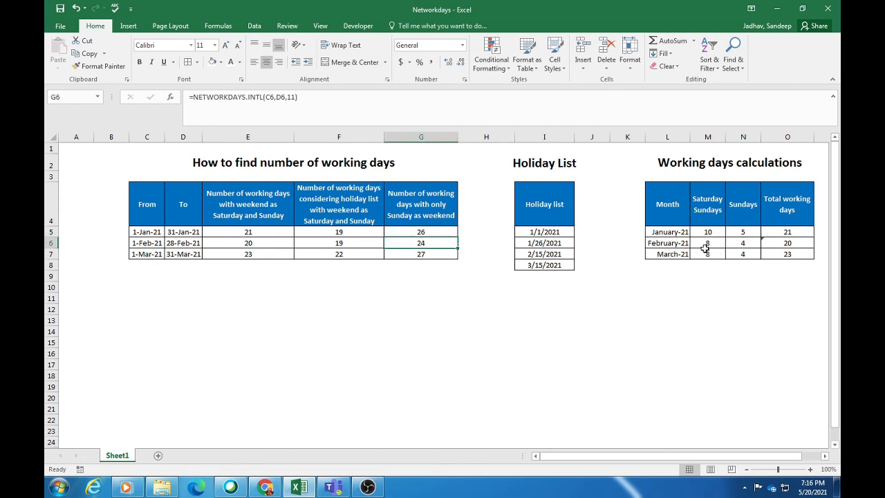
pyautogui.click(739, 244)
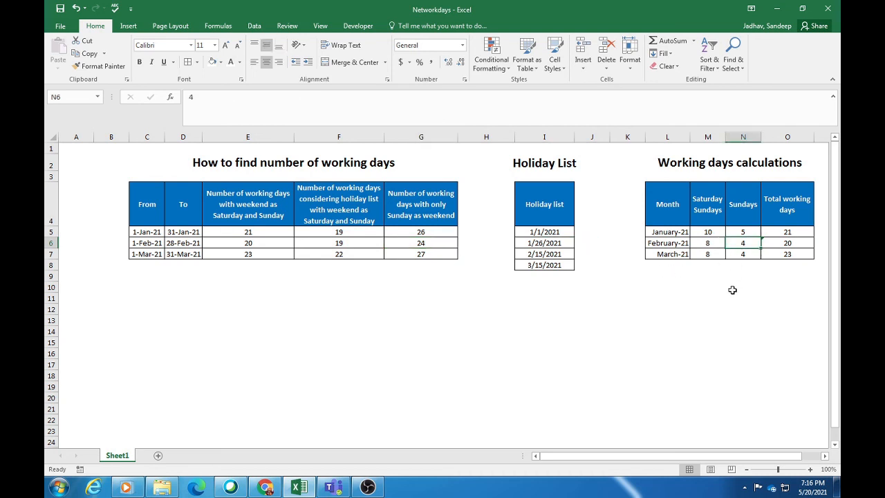
pyautogui.click(425, 242)
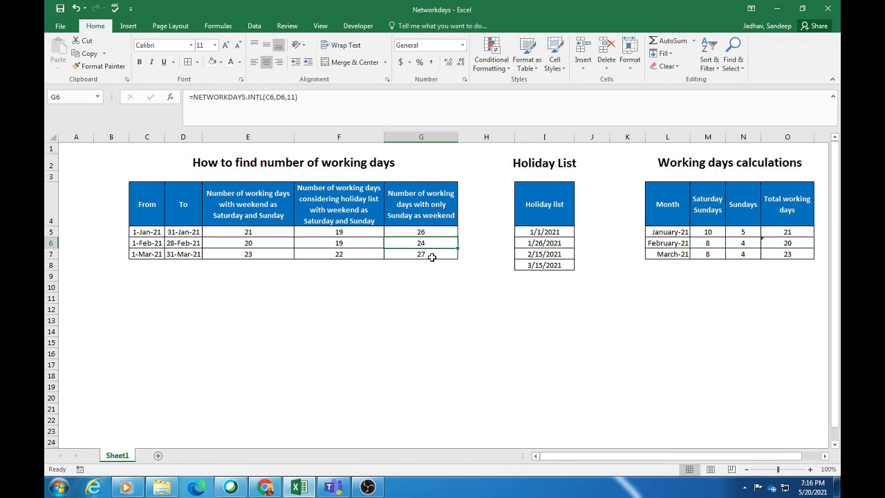
pyautogui.click(429, 256)
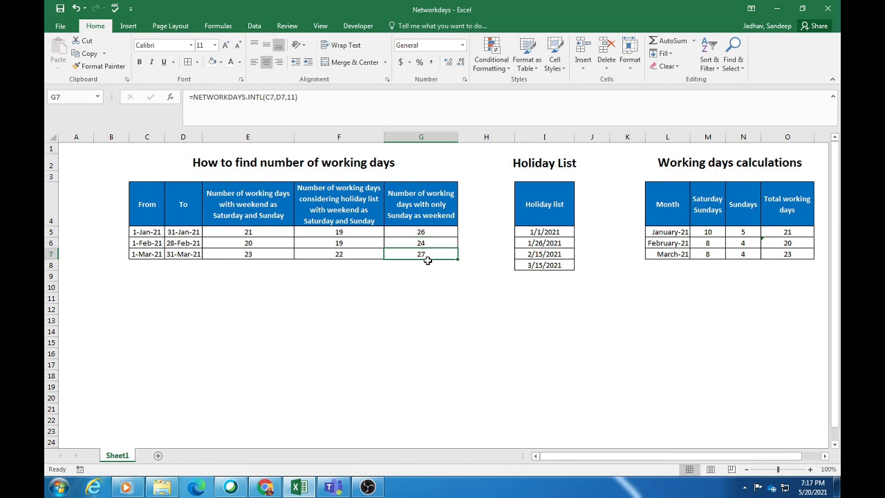
pyautogui.click(747, 253)
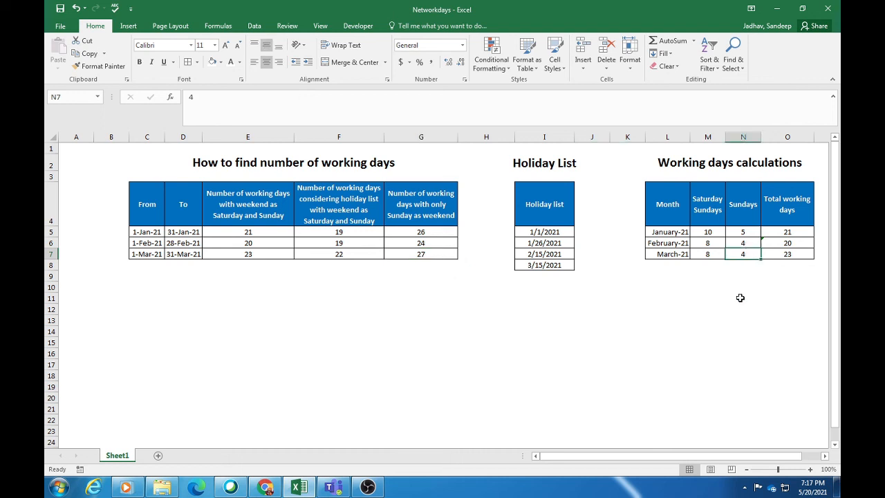
pyautogui.click(432, 254)
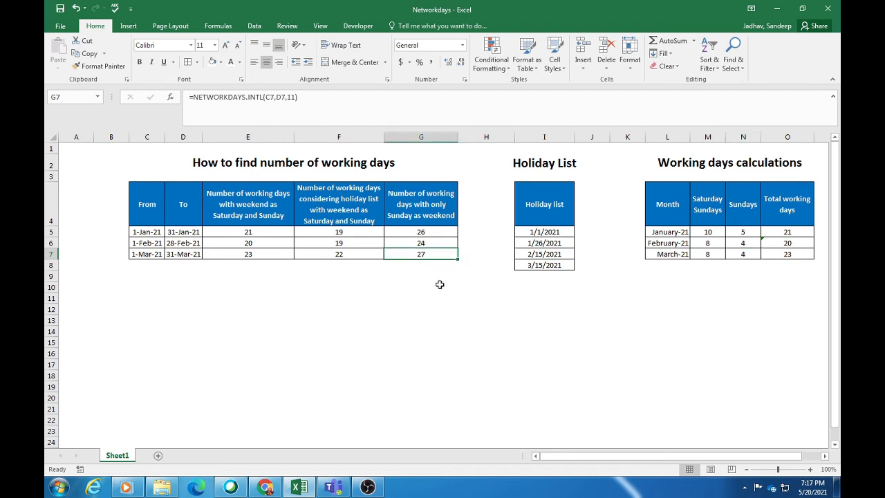
pyautogui.click(430, 231)
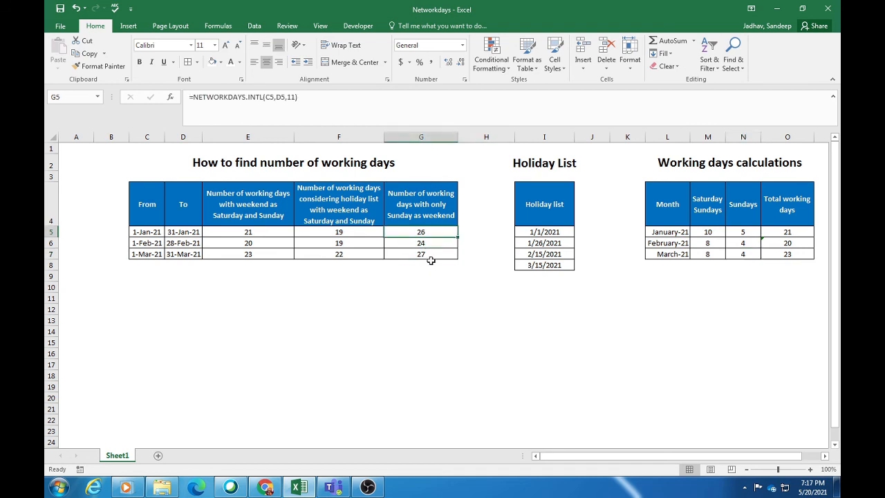